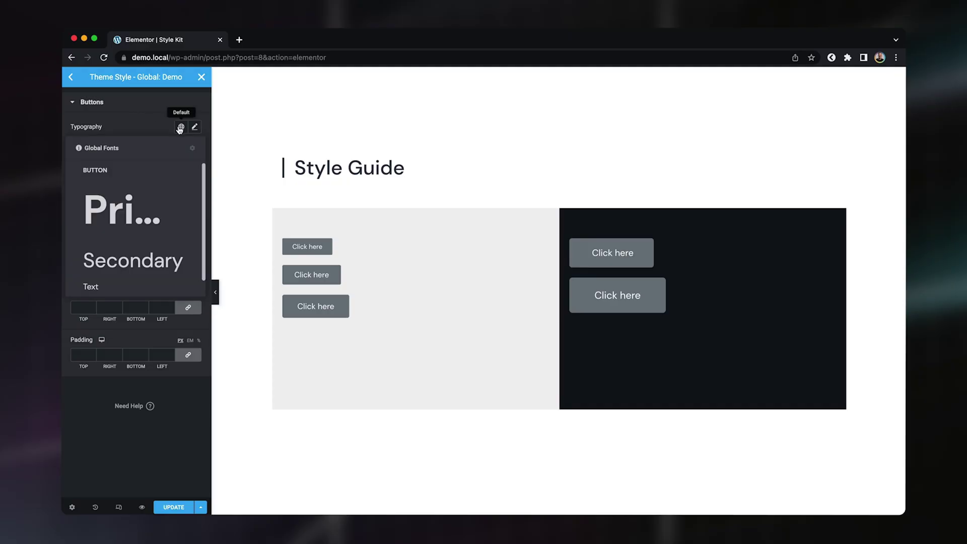
Step: Apply the BUTTON global font to the button typography
click(122, 176)
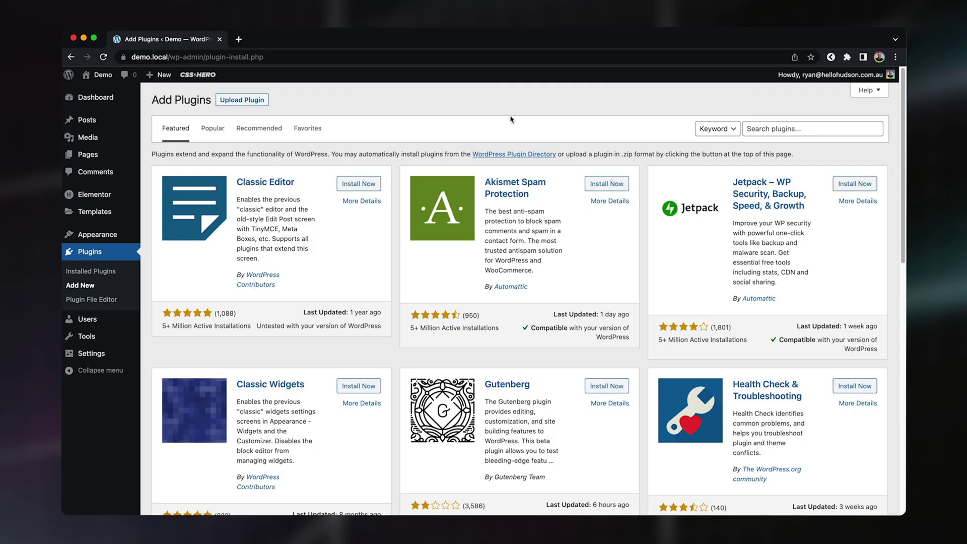
Step: Start a plugin search on the Add Plugins page
click(792, 130)
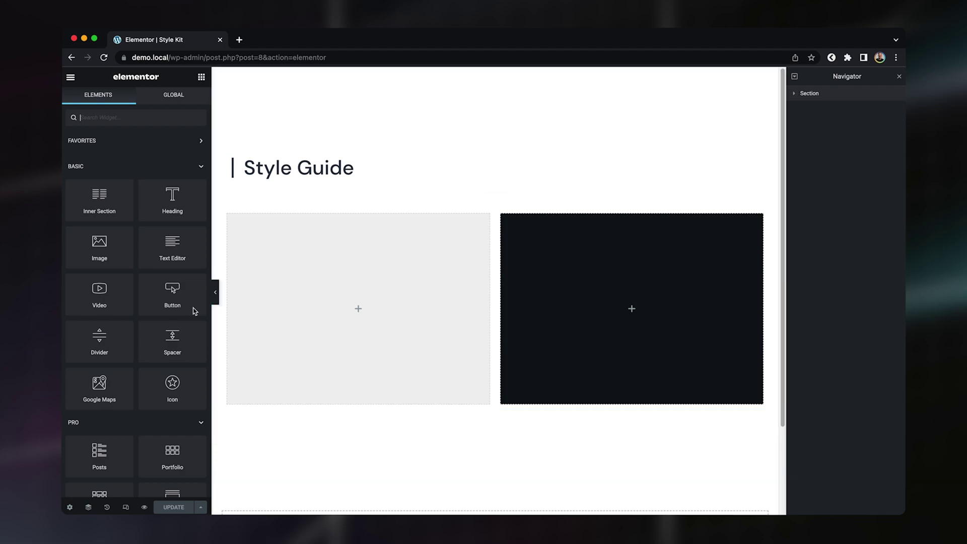
Step: Add an Extra Small button to the light column and duplicate it as a Small button
drag(182, 296, 301, 275)
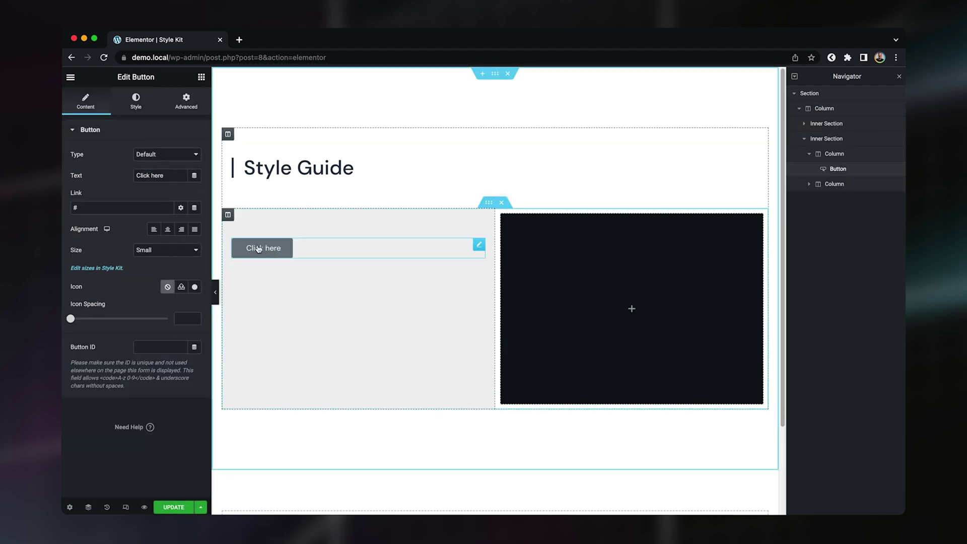
click(171, 254)
click(163, 242)
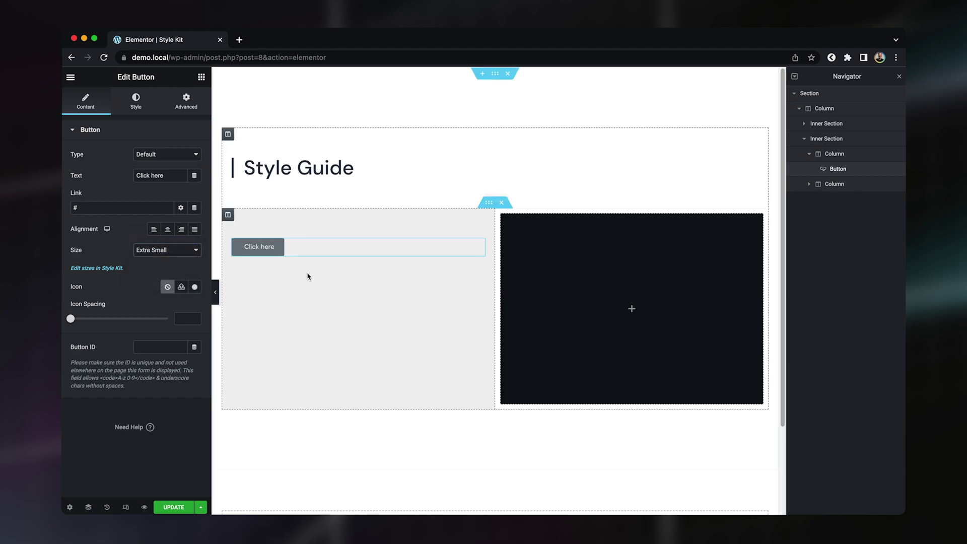
right_click(307, 254)
click(318, 271)
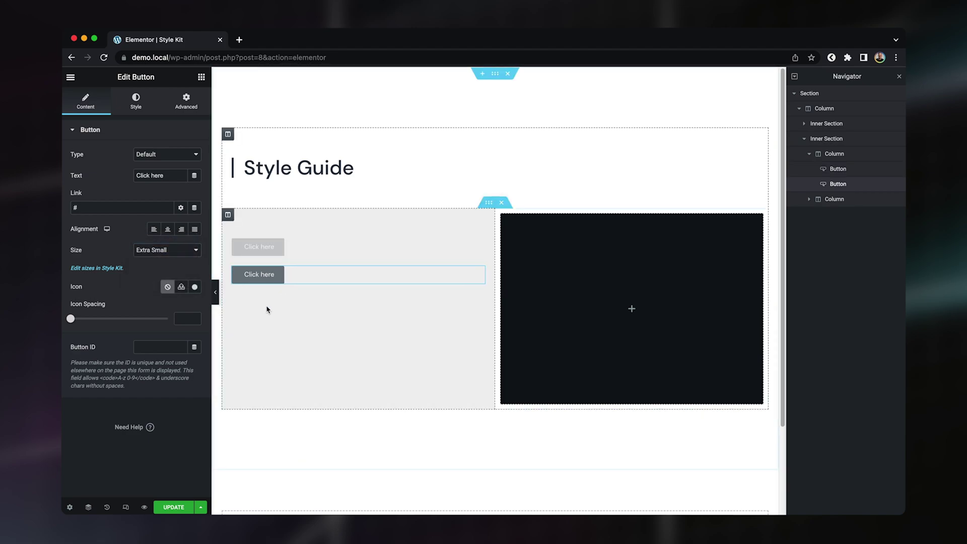
click(166, 250)
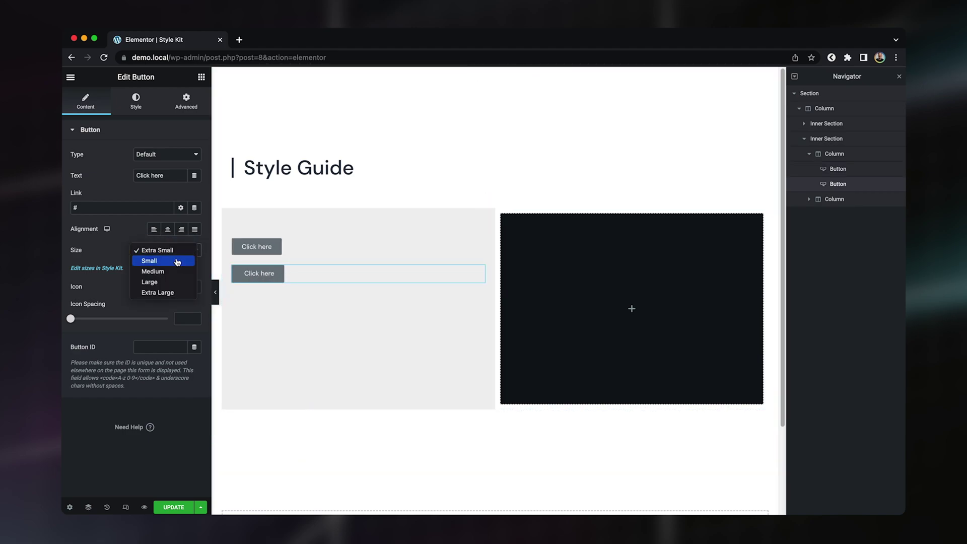
click(173, 261)
Step: Duplicate the buttons to create a Medium and a Large button
right_click(317, 275)
click(338, 298)
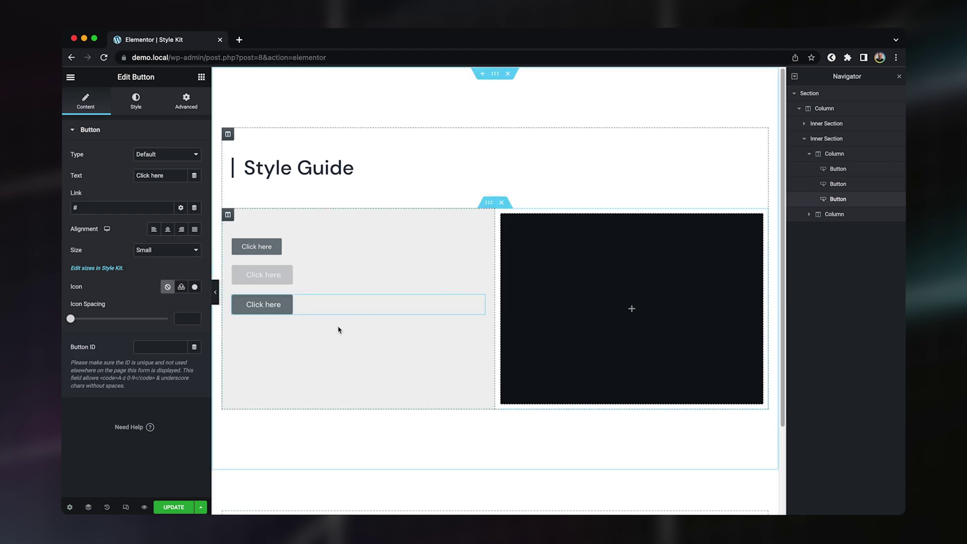
click(173, 252)
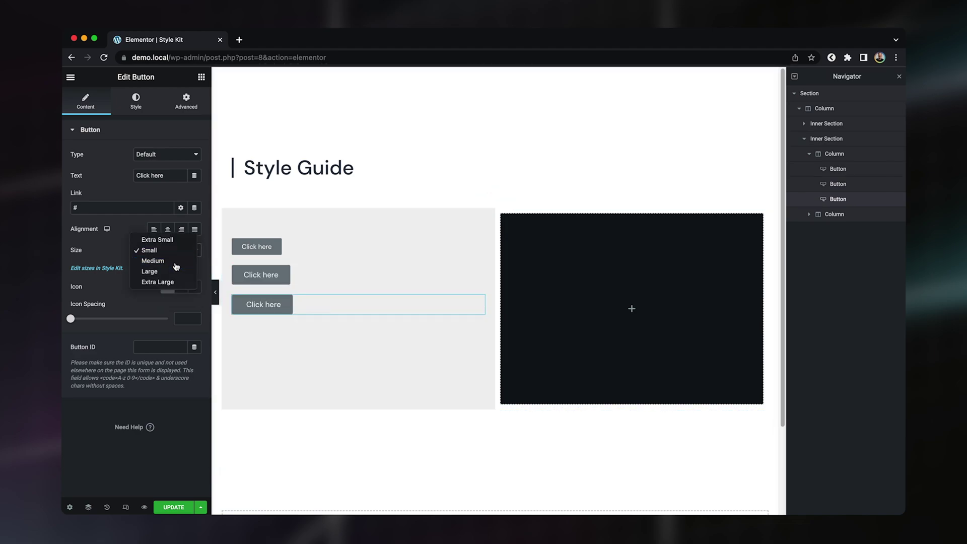
click(175, 262)
right_click(347, 302)
click(376, 326)
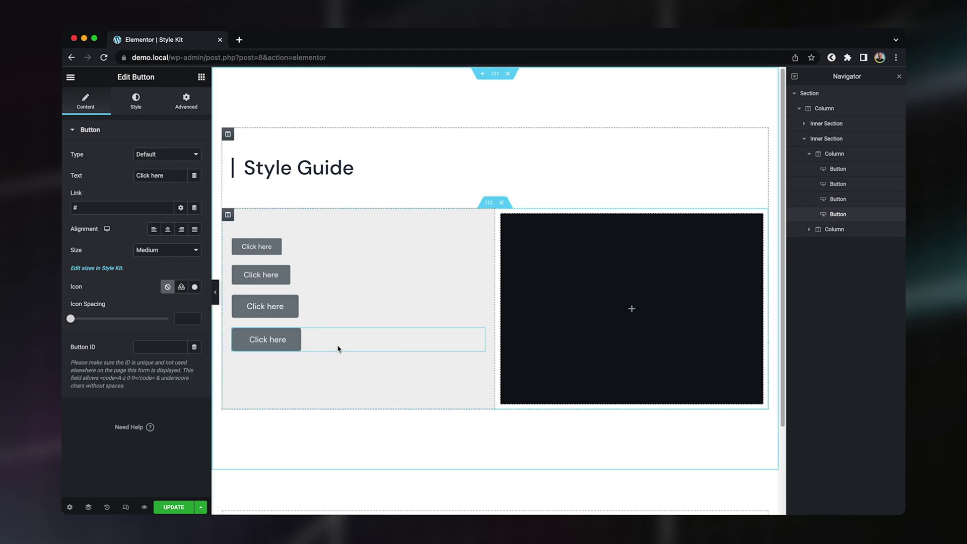
click(479, 336)
click(166, 250)
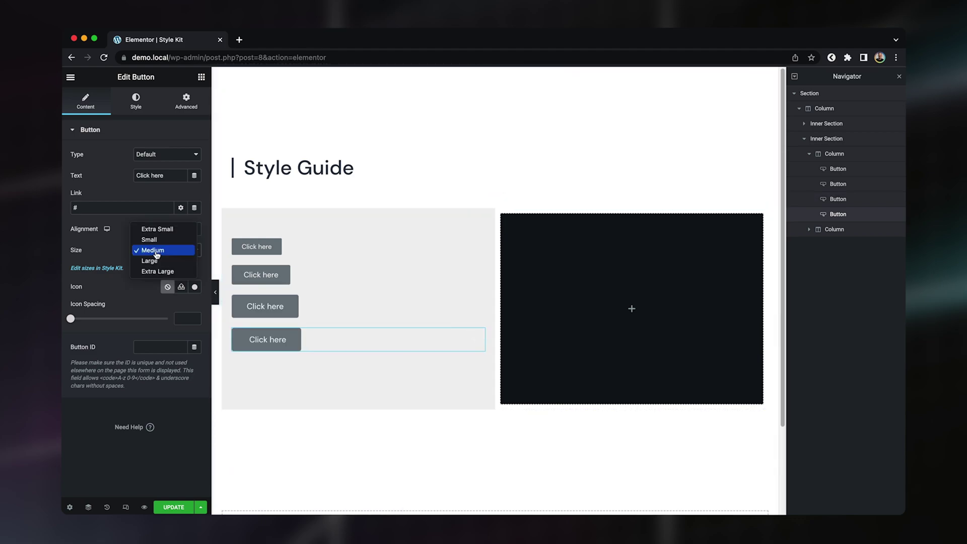
click(161, 262)
Step: Move the Large button into the dark column and duplicate it as Extra Large
drag(479, 334, 639, 287)
right_click(624, 258)
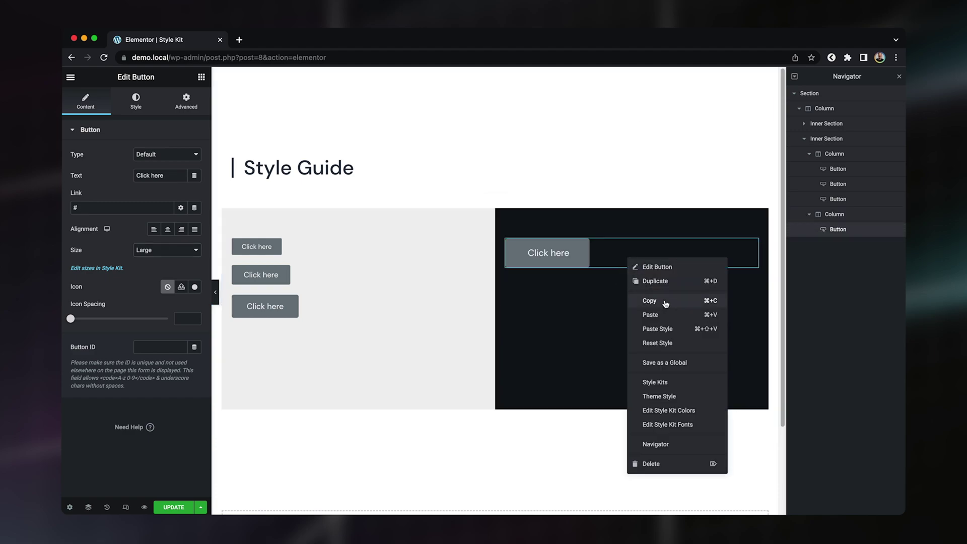
click(655, 283)
click(181, 250)
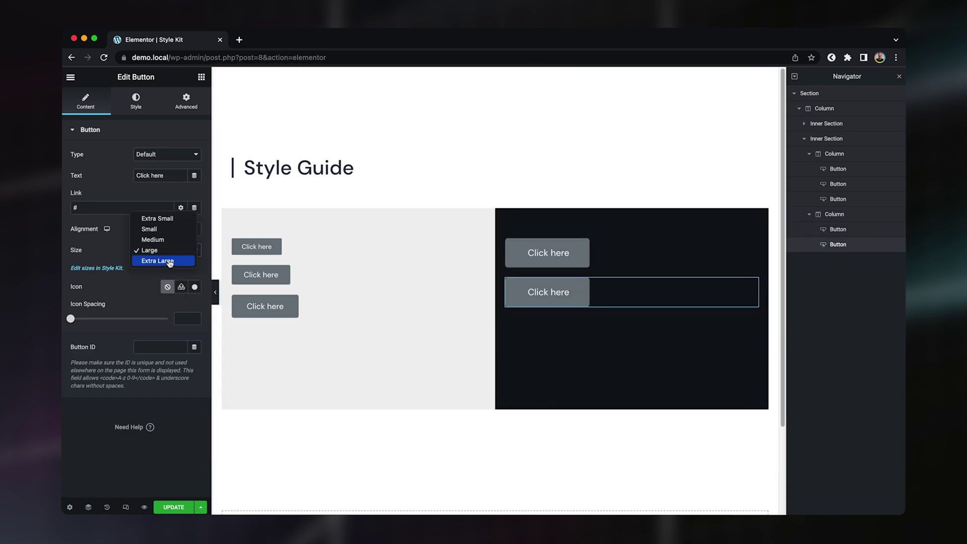
click(187, 261)
Step: Apply the BUTTON global font to all buttons in Site Settings > Buttons
click(70, 78)
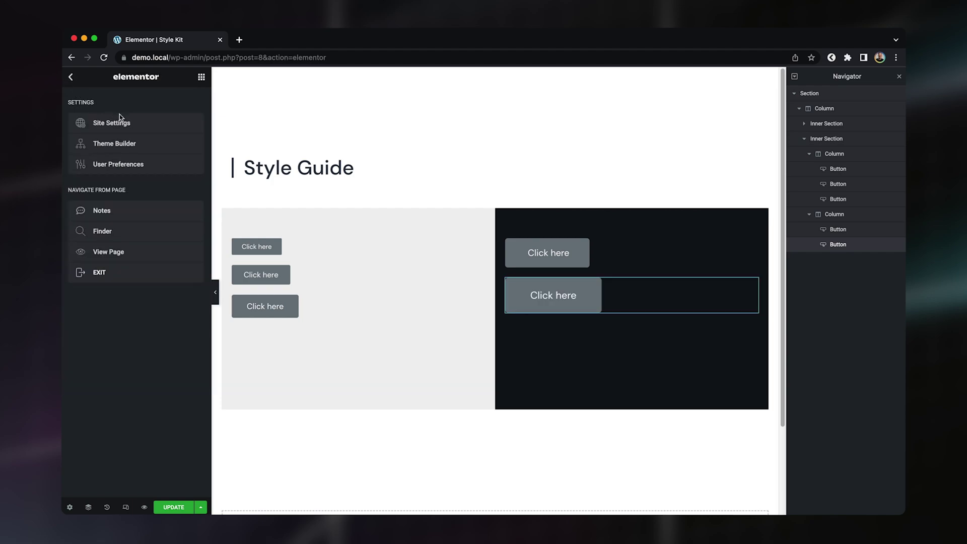
click(129, 125)
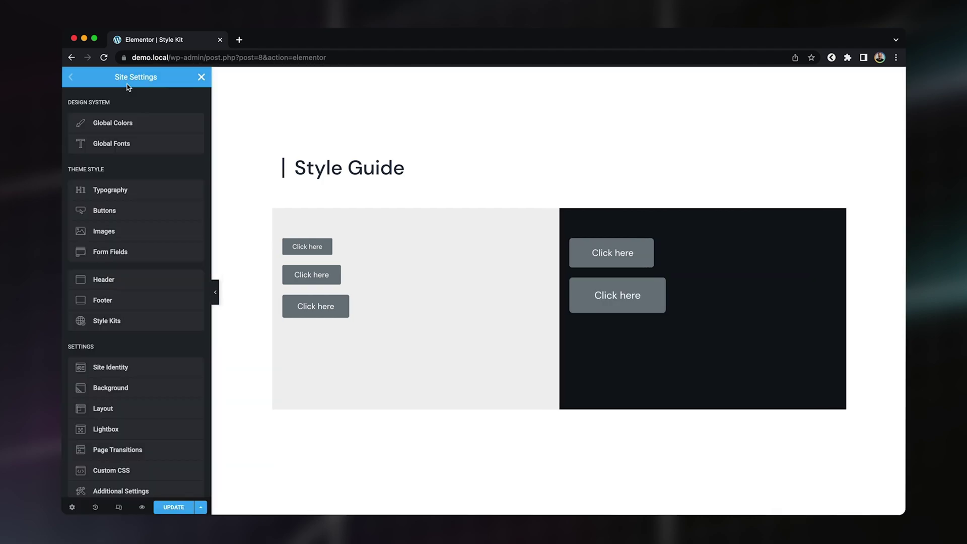
click(137, 212)
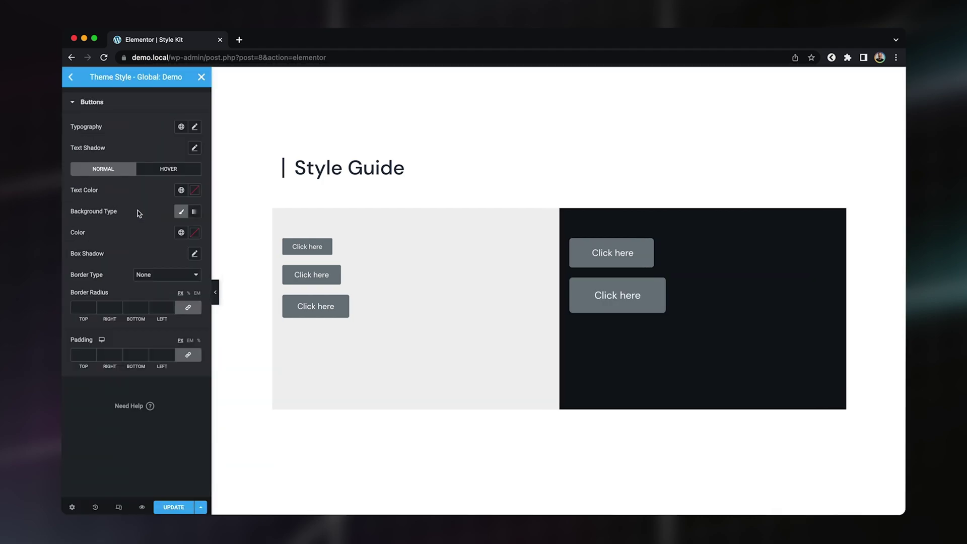
click(180, 127)
click(122, 174)
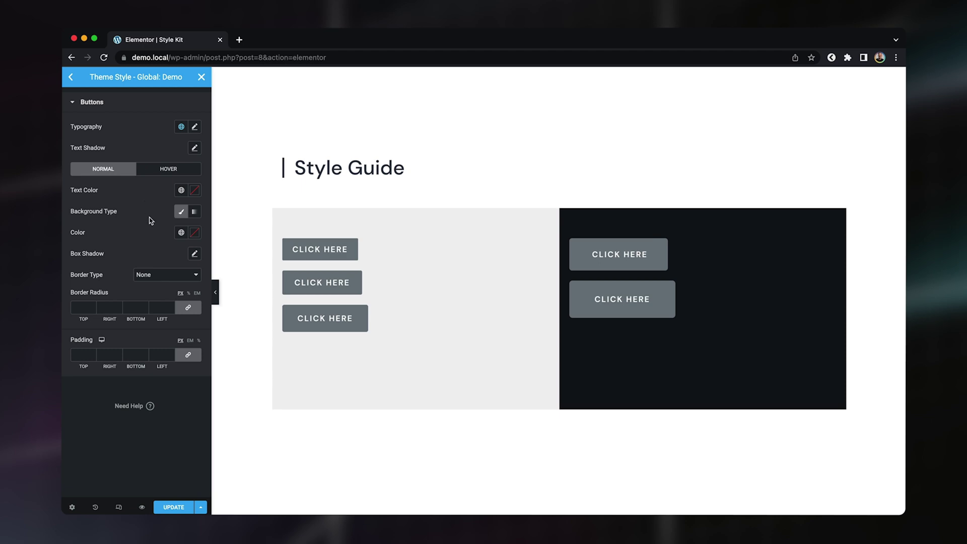
Step: Give buttons a solid 1px border with a 40 radius
click(163, 279)
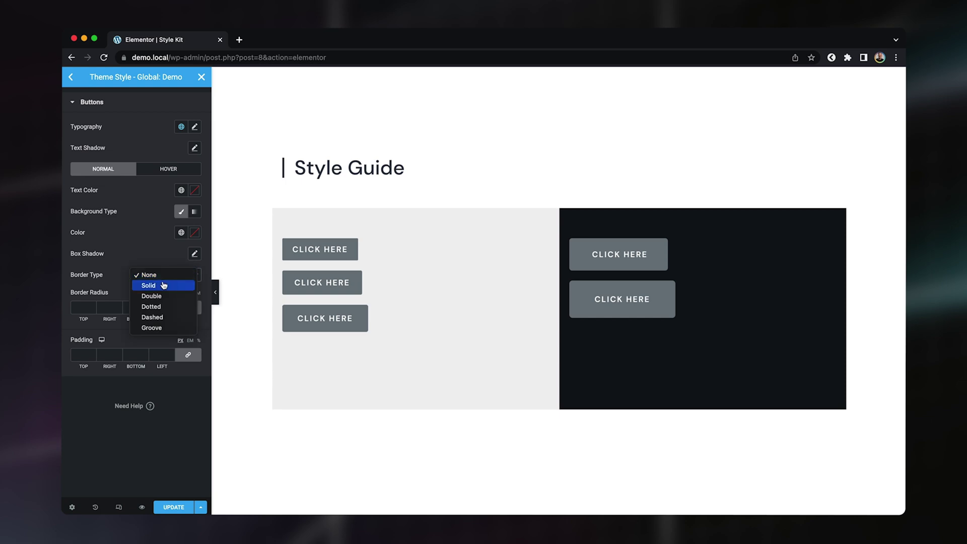
click(163, 286)
click(81, 307)
text(1)
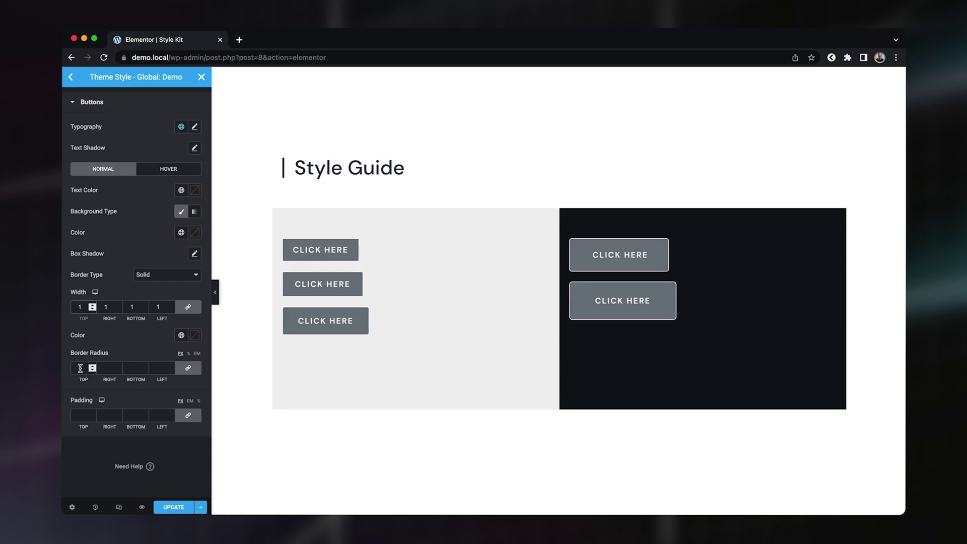
text(30)
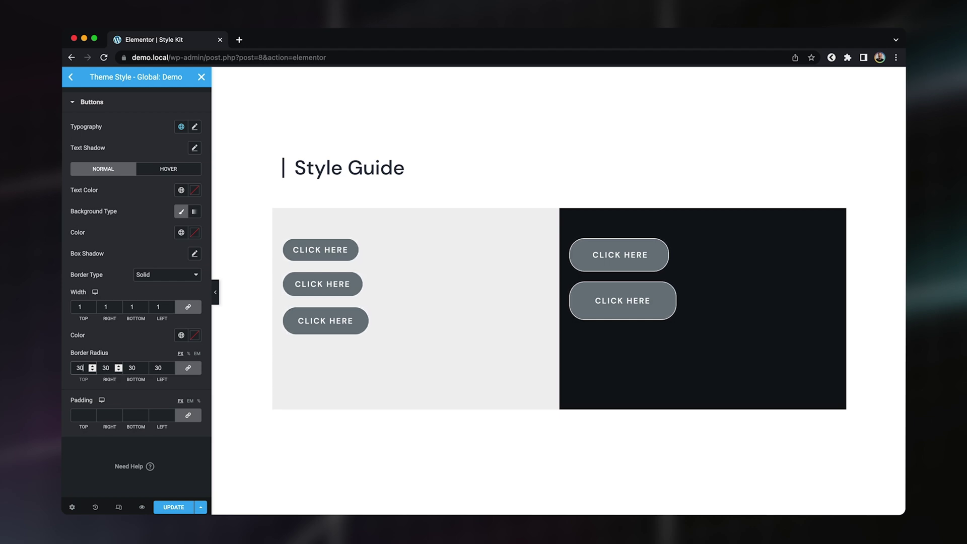
Step: Set button padding to 20/40/20/40 and save the changes
click(82, 415)
text(0)
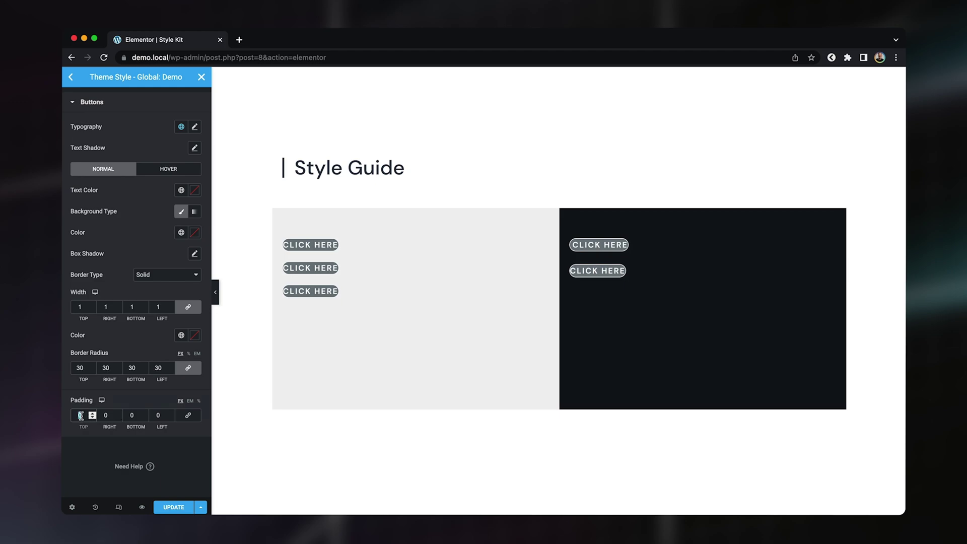
text(20)
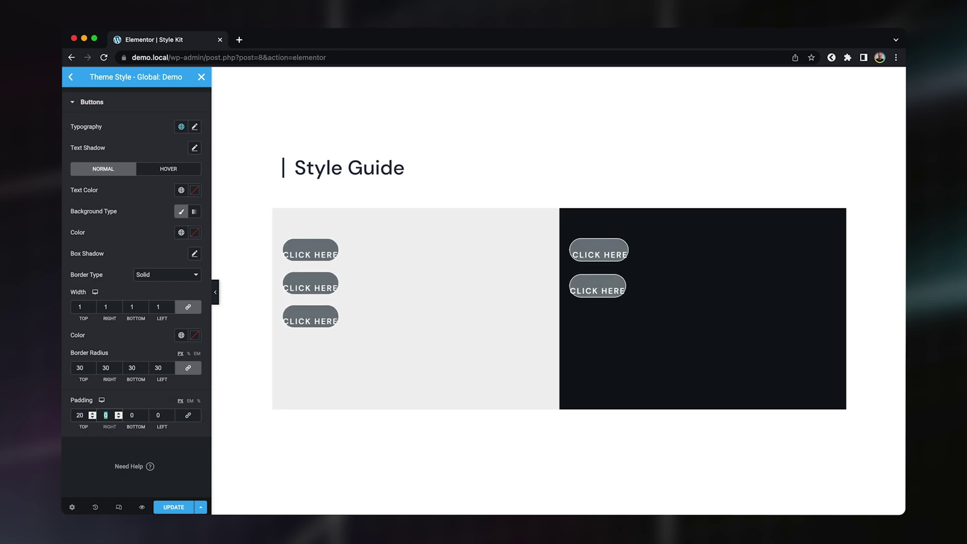
text(20)
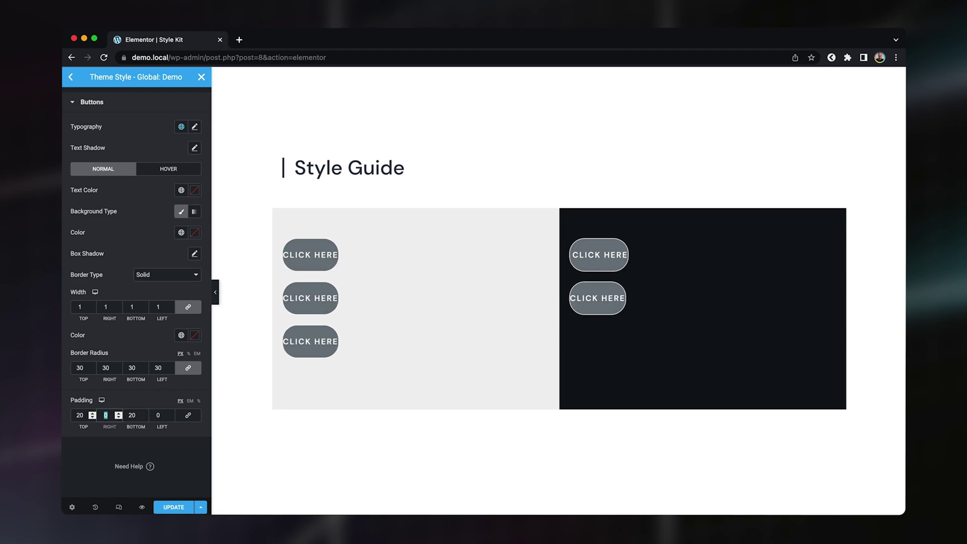
text(40)
key(Tab)
text(40)
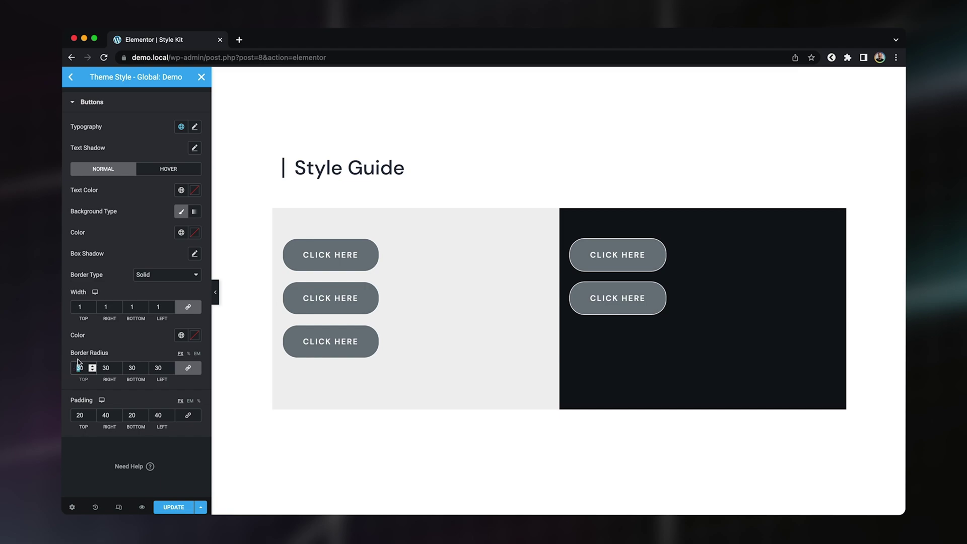
text(40)
click(174, 507)
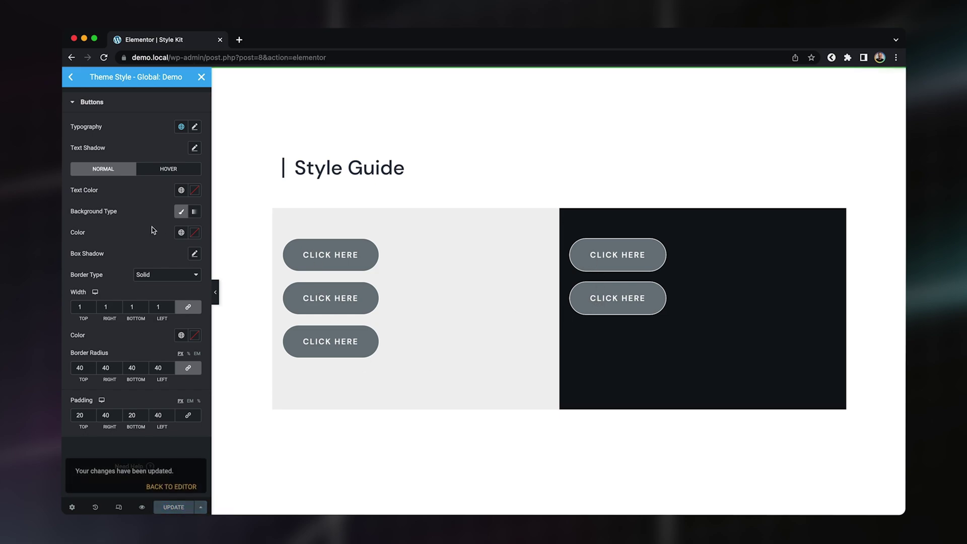
Step: Set the XS button background to the Accent teal in Style Kit Button Sizes
click(70, 78)
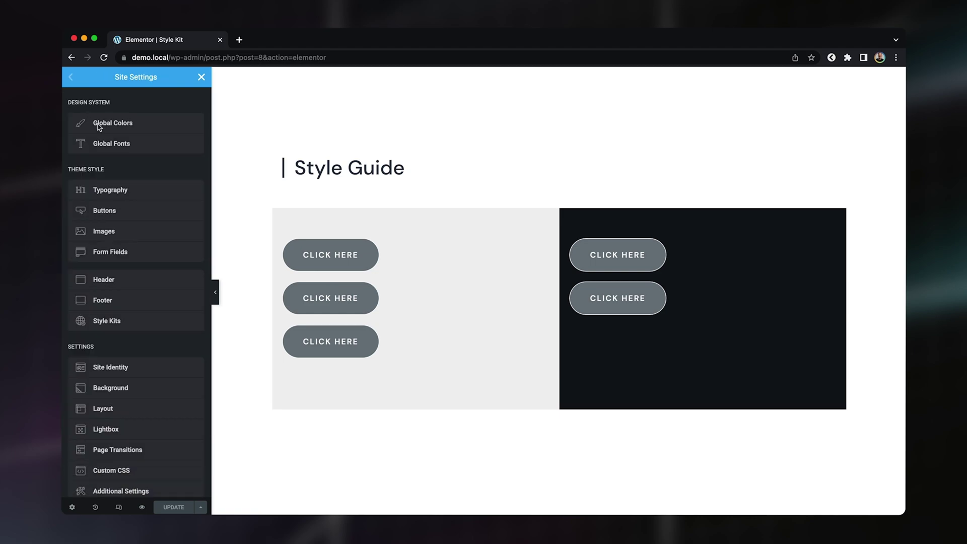
click(117, 322)
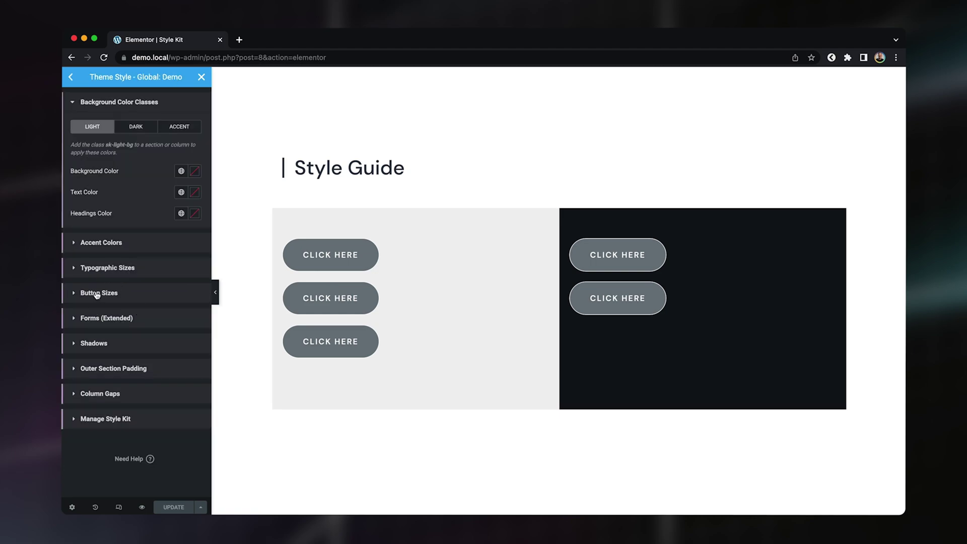
click(154, 294)
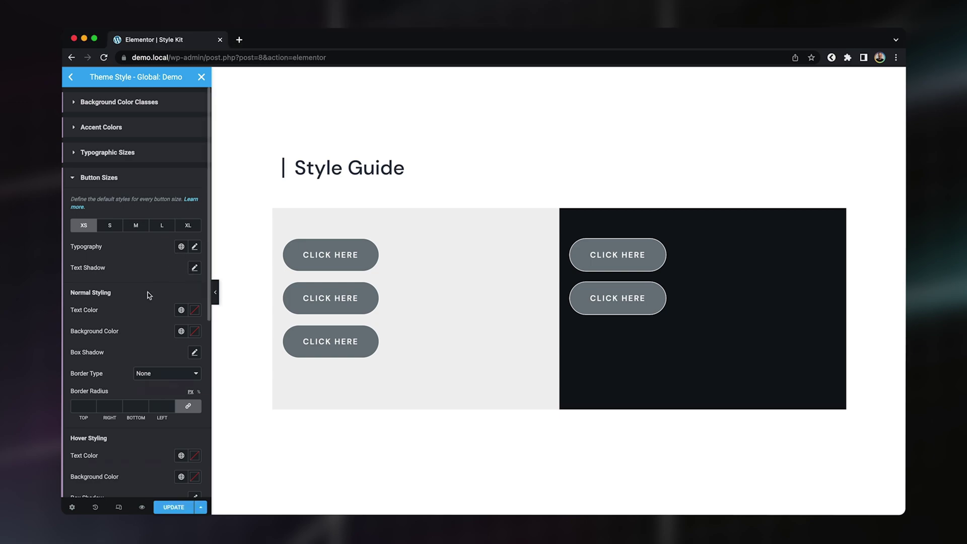
click(182, 331)
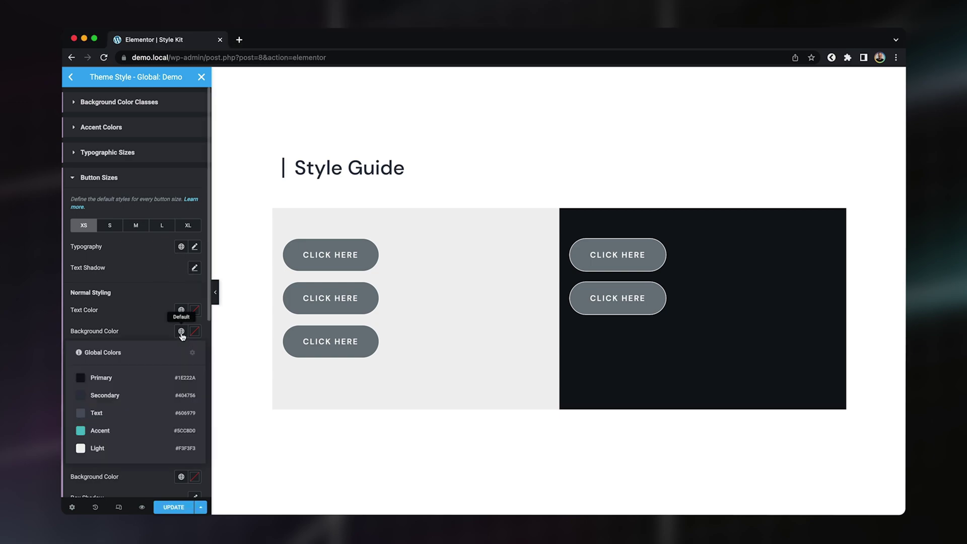
click(109, 430)
Step: Give XS buttons a solid Accent border and Accent text on hover
click(181, 379)
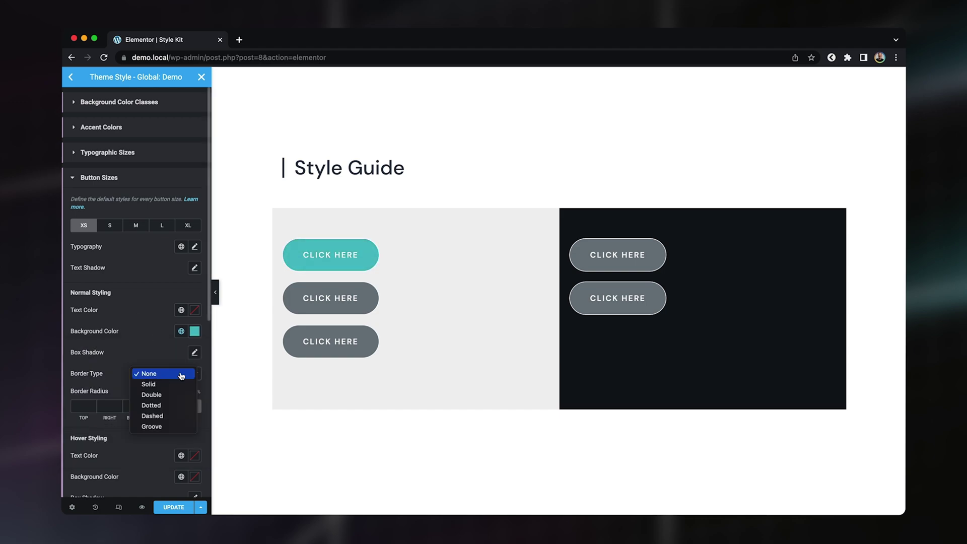
click(155, 387)
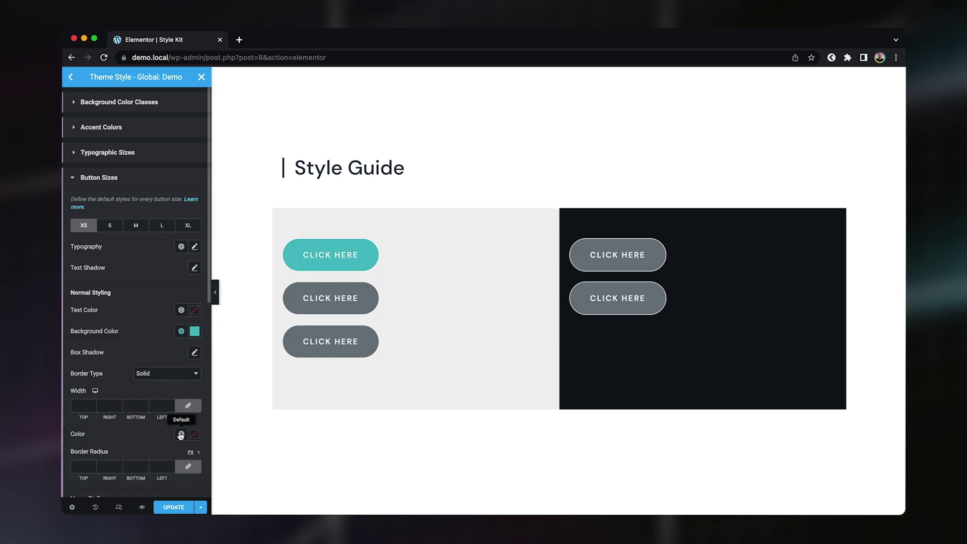
click(181, 434)
click(100, 393)
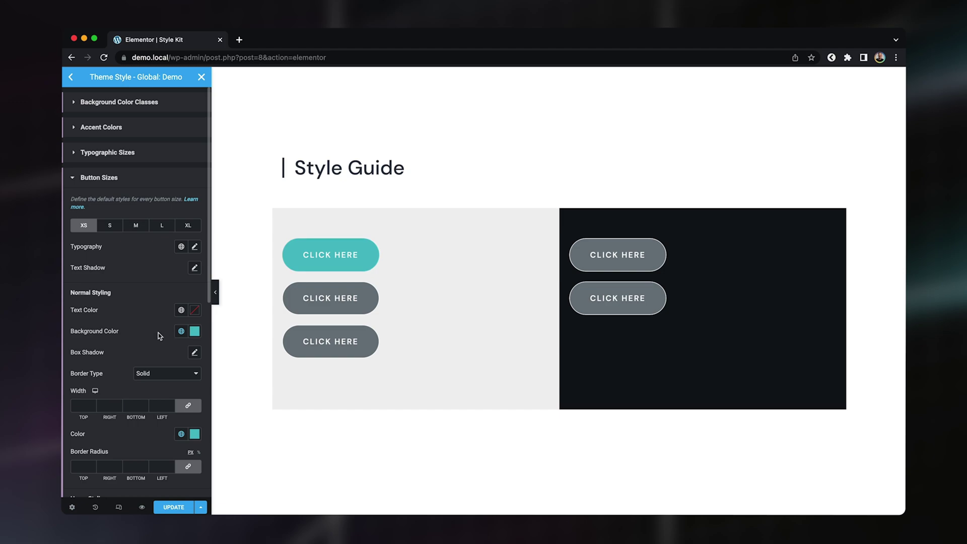
scroll(159, 435, down, 5)
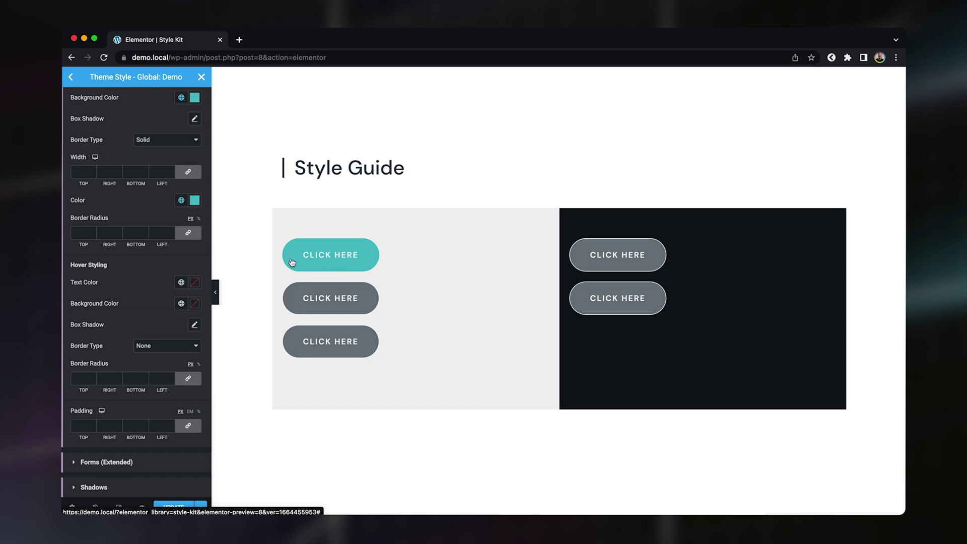
click(181, 282)
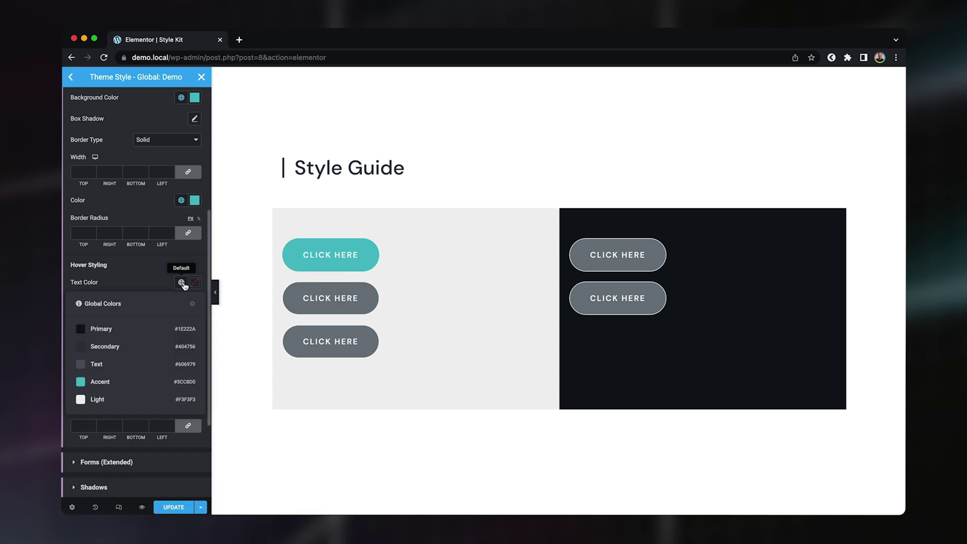
click(135, 385)
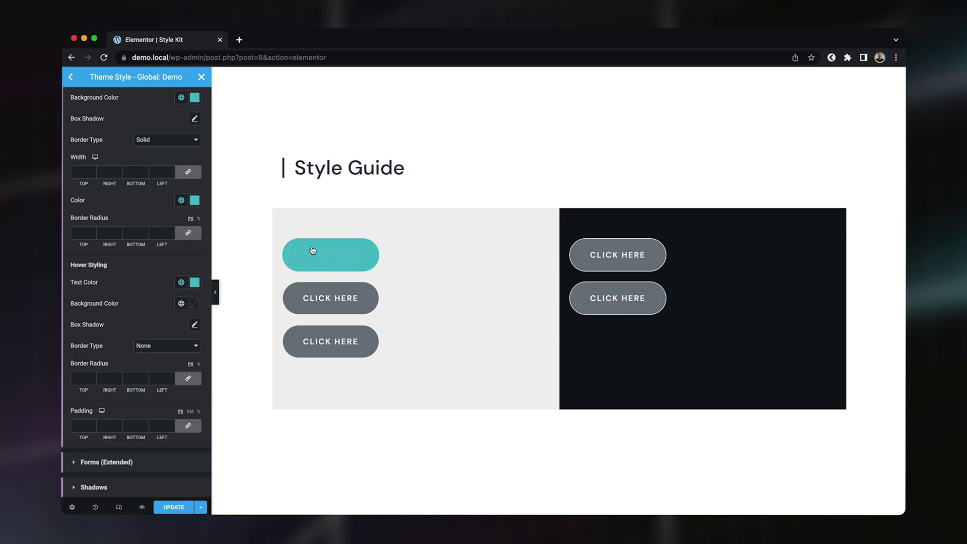
Step: Set the S button text colour to Primary
scroll(113, 242, up, 5)
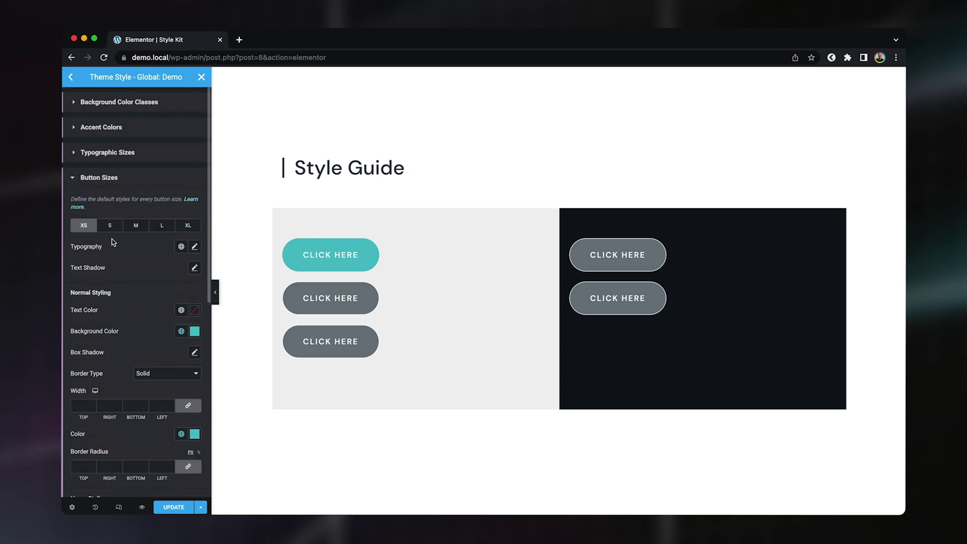
click(111, 228)
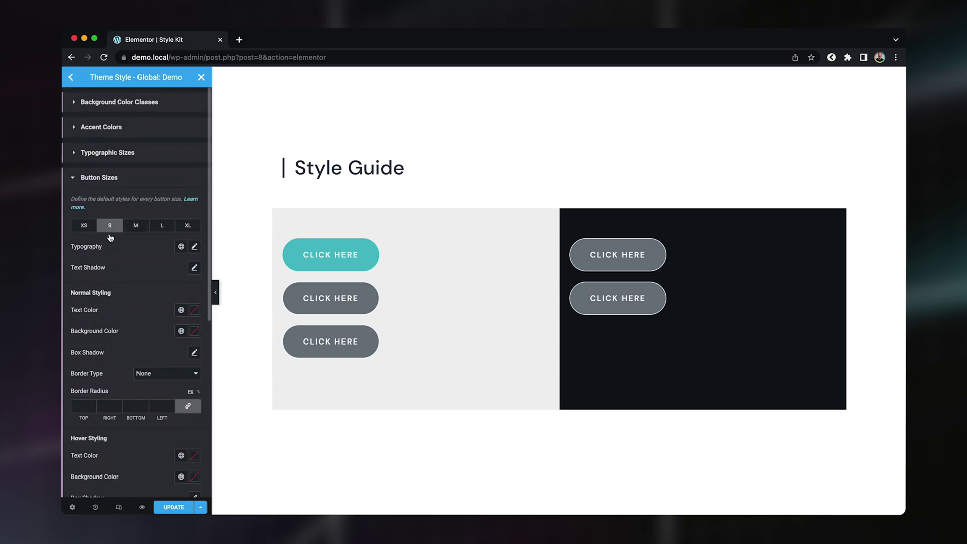
scroll(107, 202, down, 1)
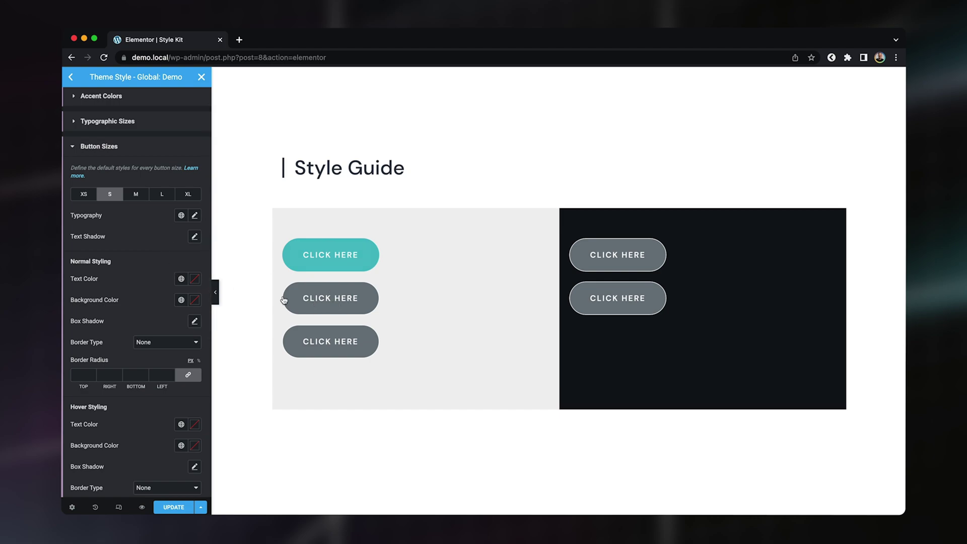
click(181, 278)
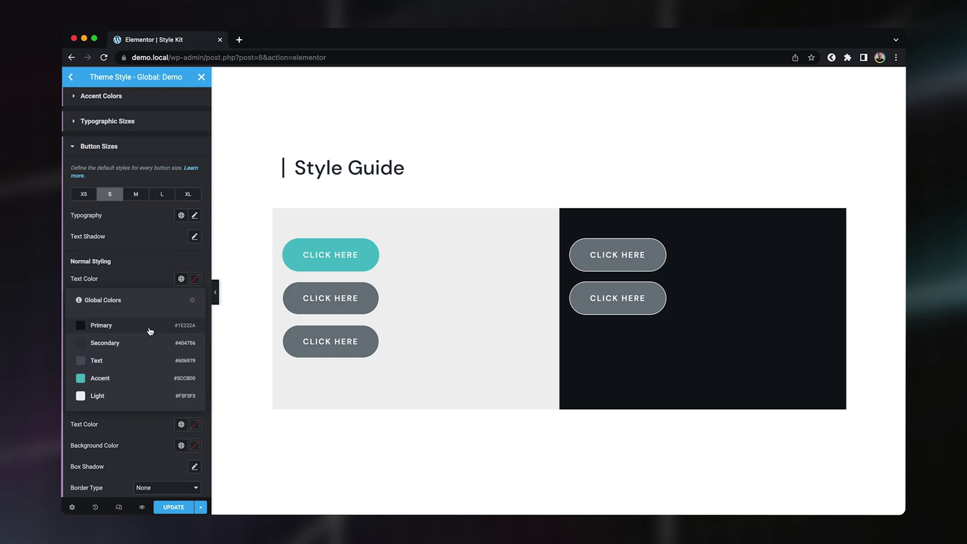
click(147, 327)
Step: Make the S background fully transparent and save it as global colour 'Transparent'
click(181, 300)
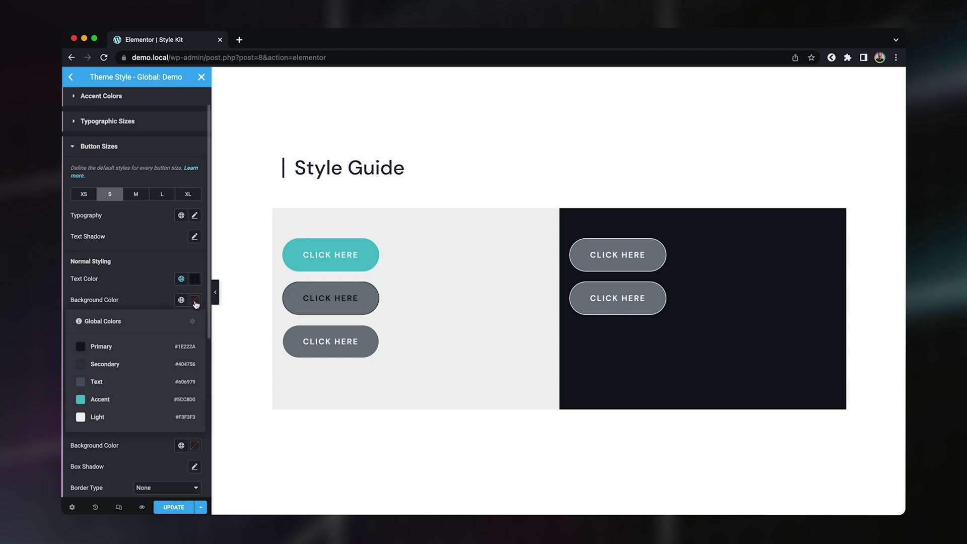
click(195, 301)
drag(191, 439, 78, 440)
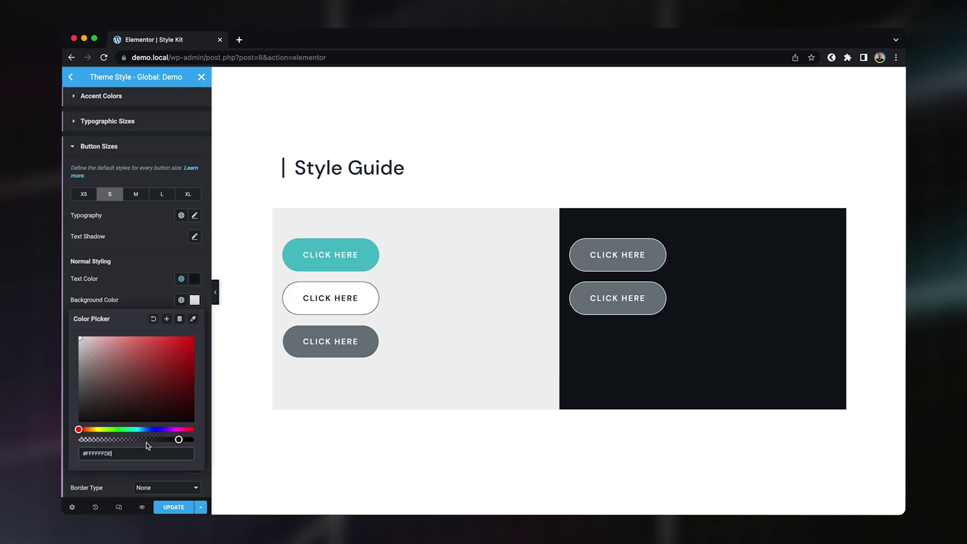
click(166, 319)
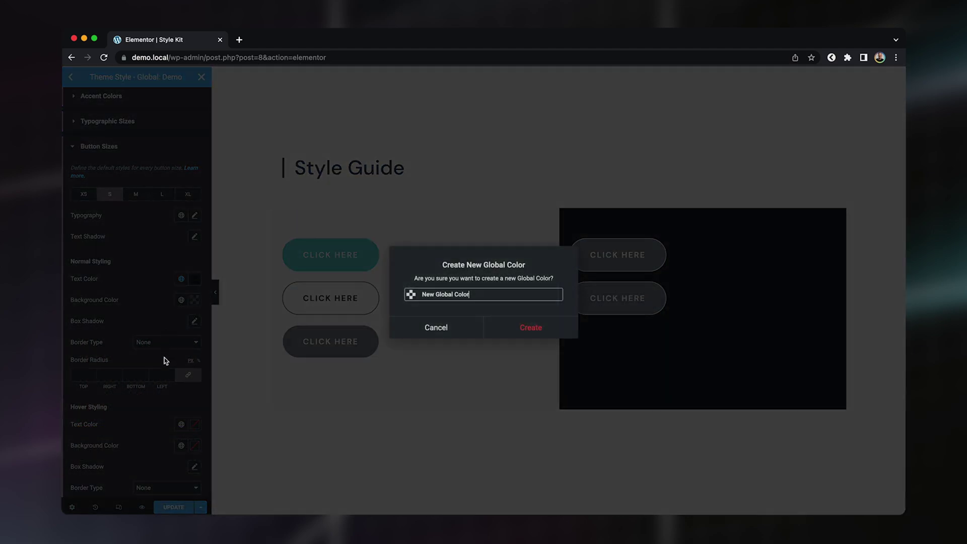
triple_click(432, 294)
text(Transparent)
click(550, 328)
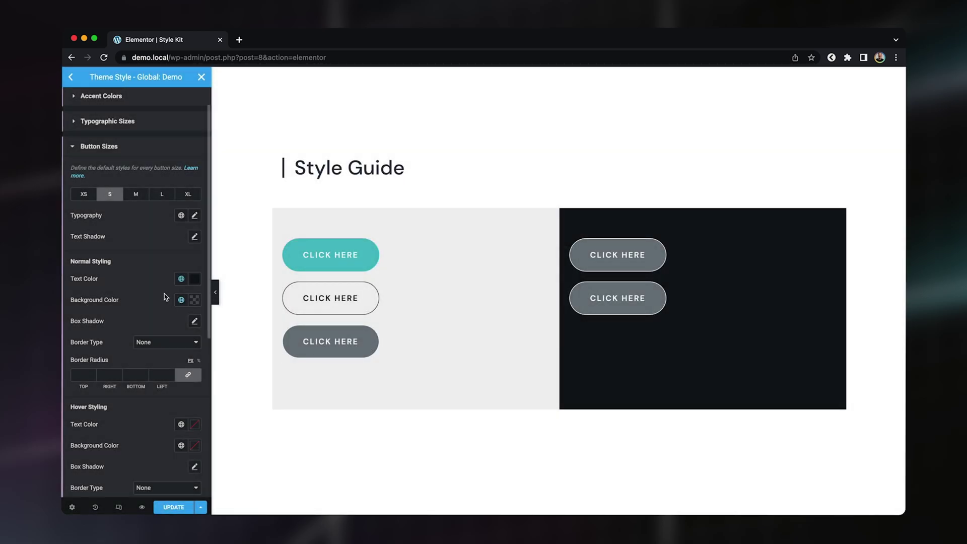
Step: Give S buttons a solid Primary border
click(186, 345)
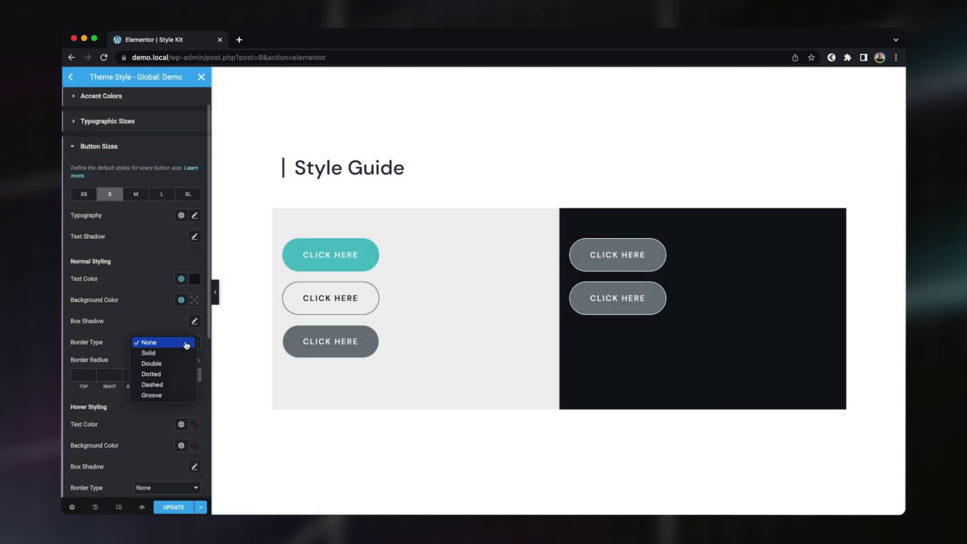
click(166, 347)
click(181, 402)
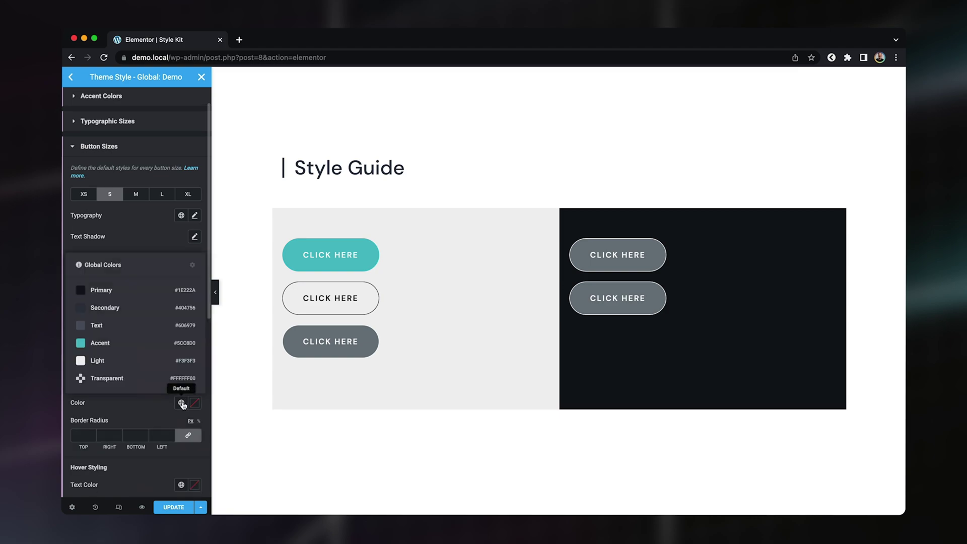
click(101, 287)
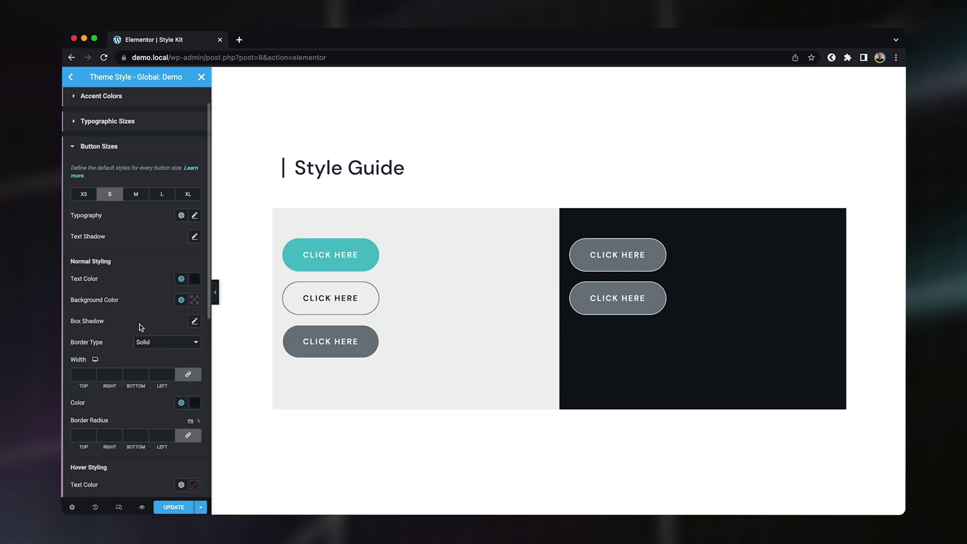
Step: Make S hover text Light and the hover border solid Light
scroll(151, 315, down, 5)
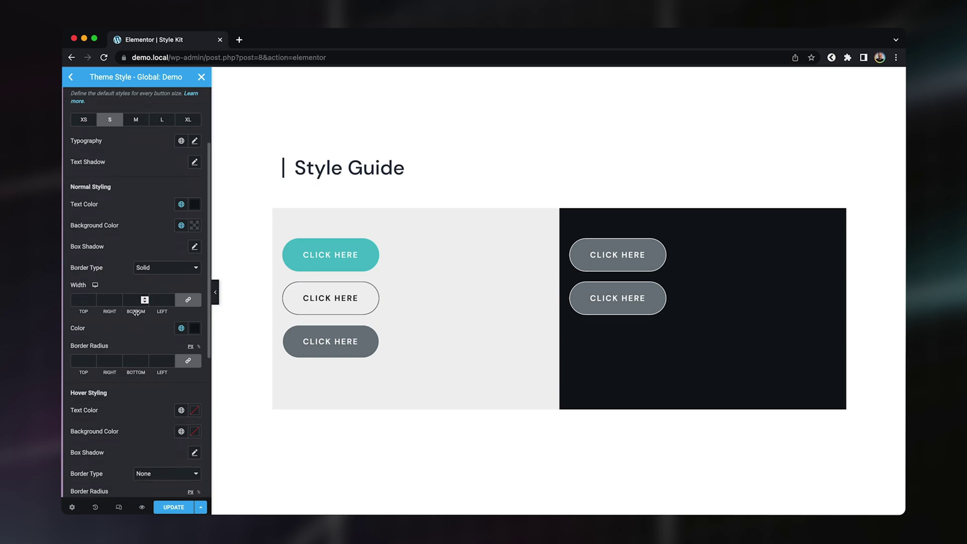
click(181, 374)
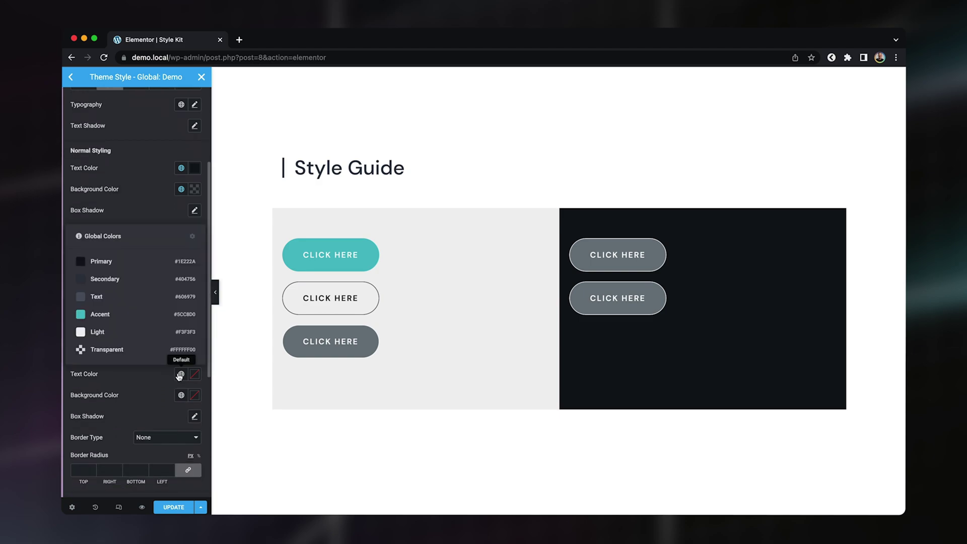
click(113, 332)
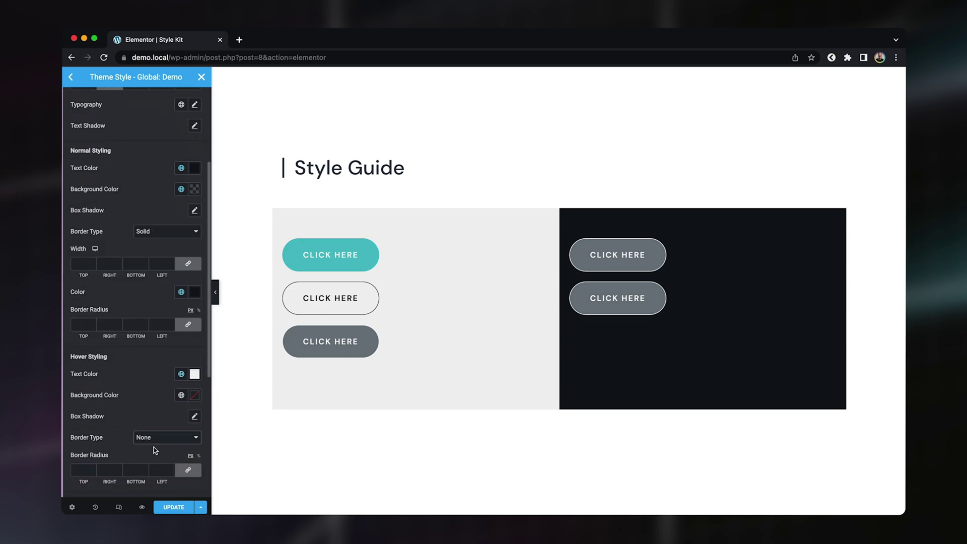
click(153, 437)
click(151, 448)
scroll(152, 416, down, 5)
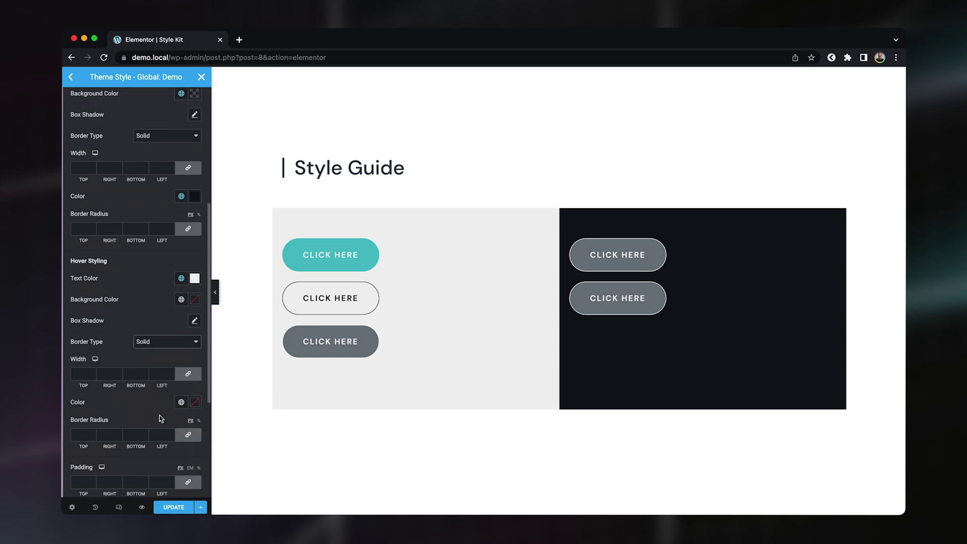
click(181, 402)
click(141, 366)
scroll(146, 310, up, 5)
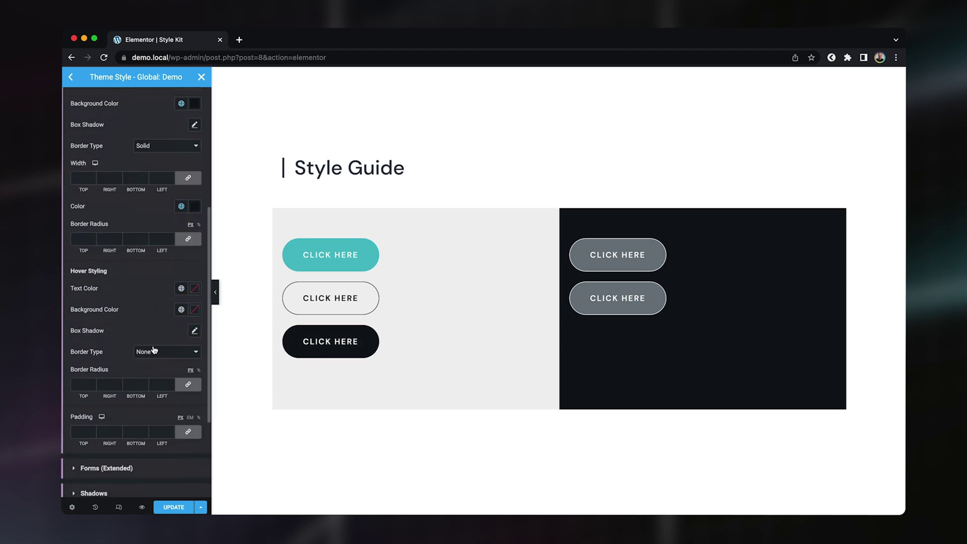
Step: Set the M button hover text colour to Primary
scroll(158, 355, up, 1)
click(182, 297)
click(168, 306)
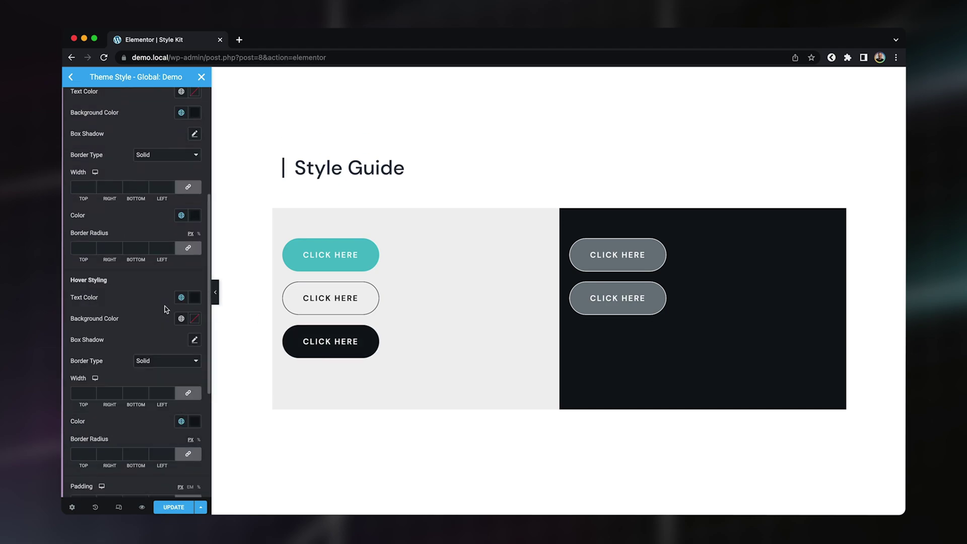
Step: Give L buttons Light text and border with Primary hover text
scroll(168, 307, up, 5)
click(182, 306)
click(97, 424)
click(182, 419)
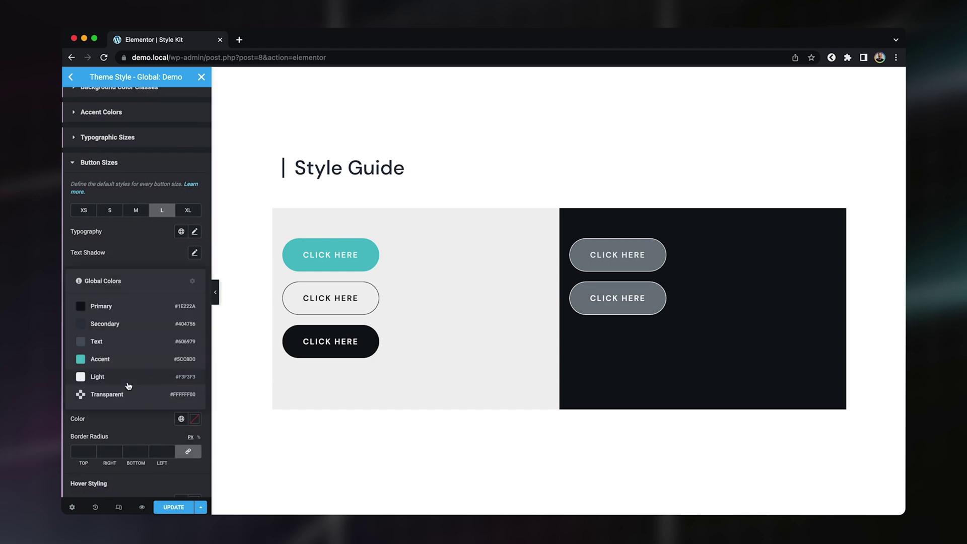
click(130, 378)
scroll(156, 299, down, 5)
click(181, 263)
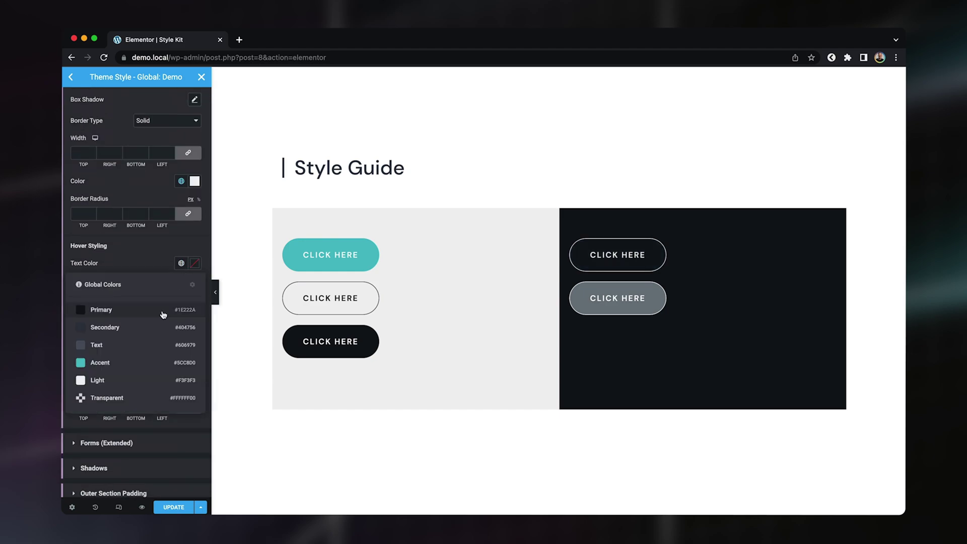
click(182, 263)
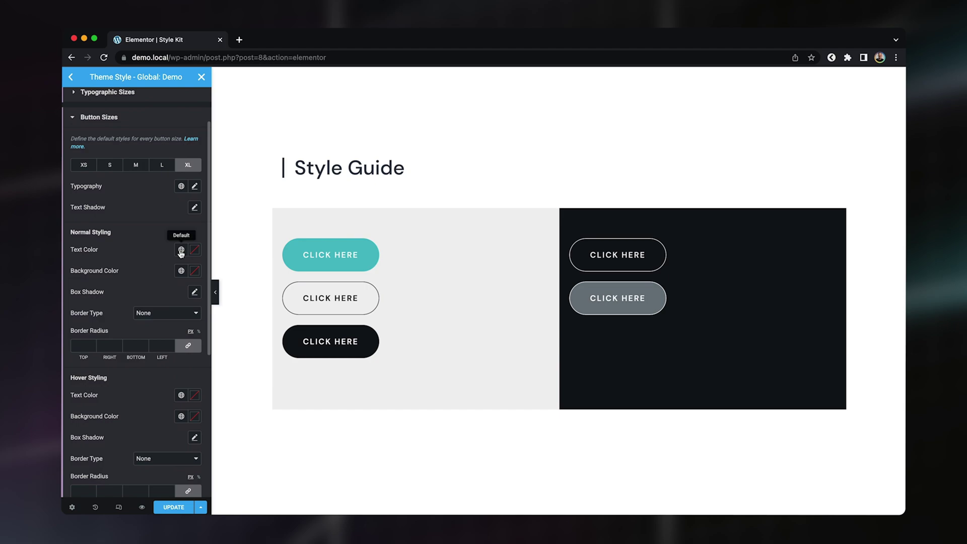
Step: Set XL hover text to Primary with a solid hover border, and save the styles
click(182, 250)
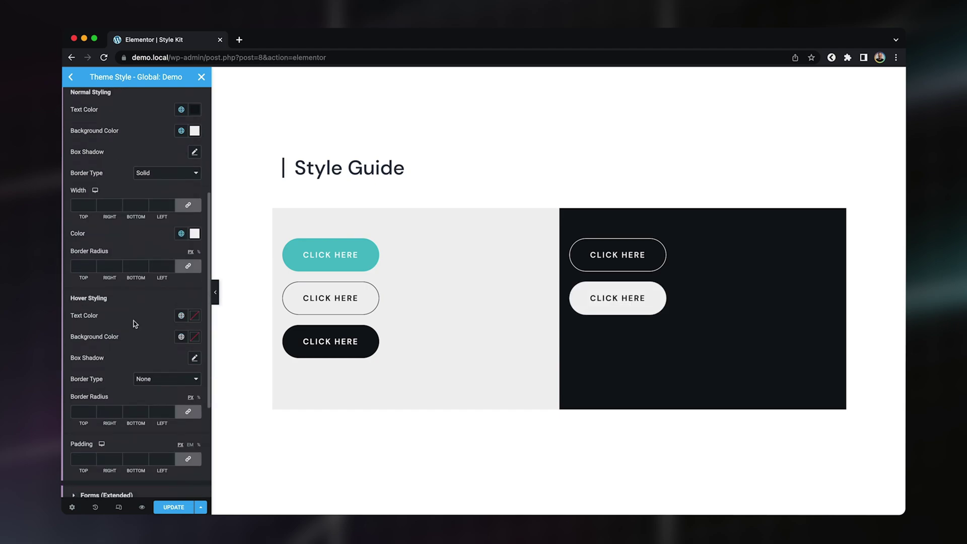
click(181, 312)
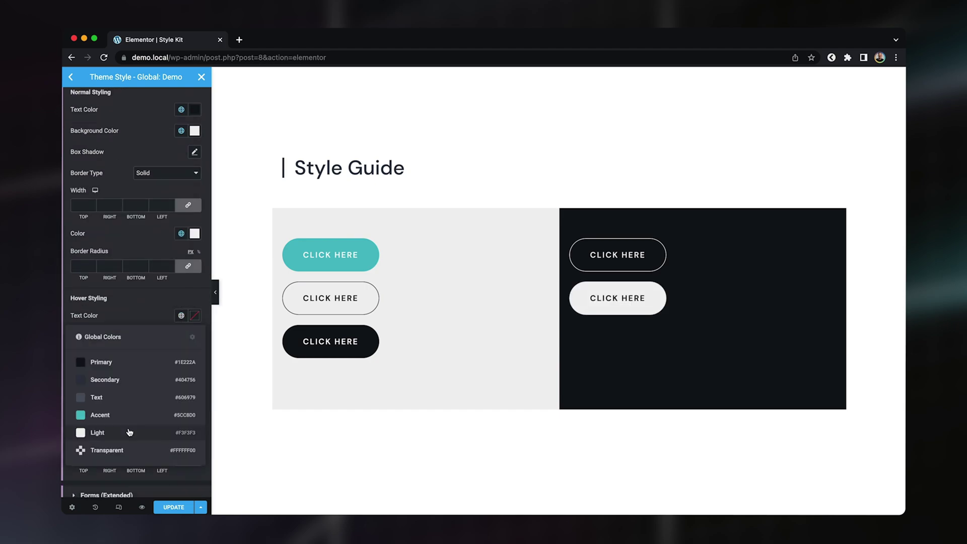
click(182, 311)
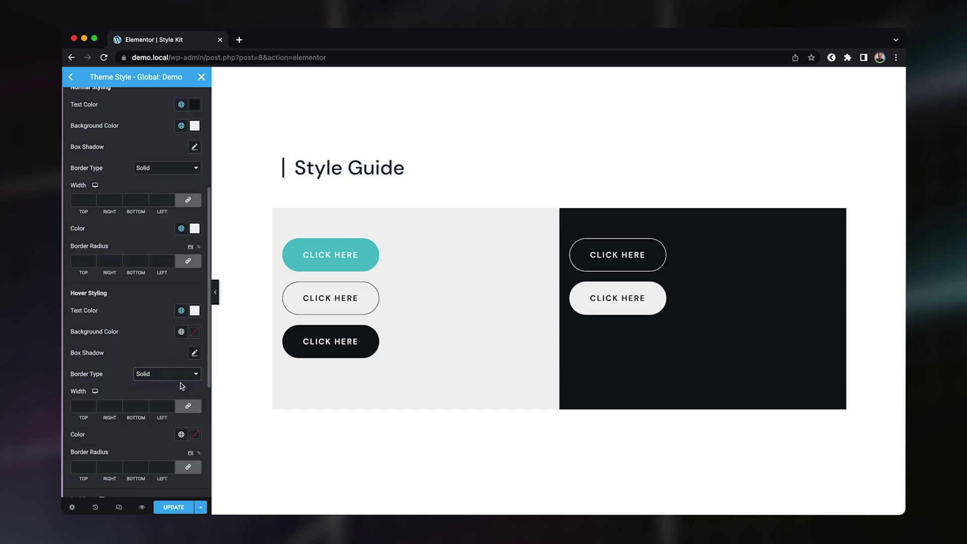
click(179, 374)
click(177, 373)
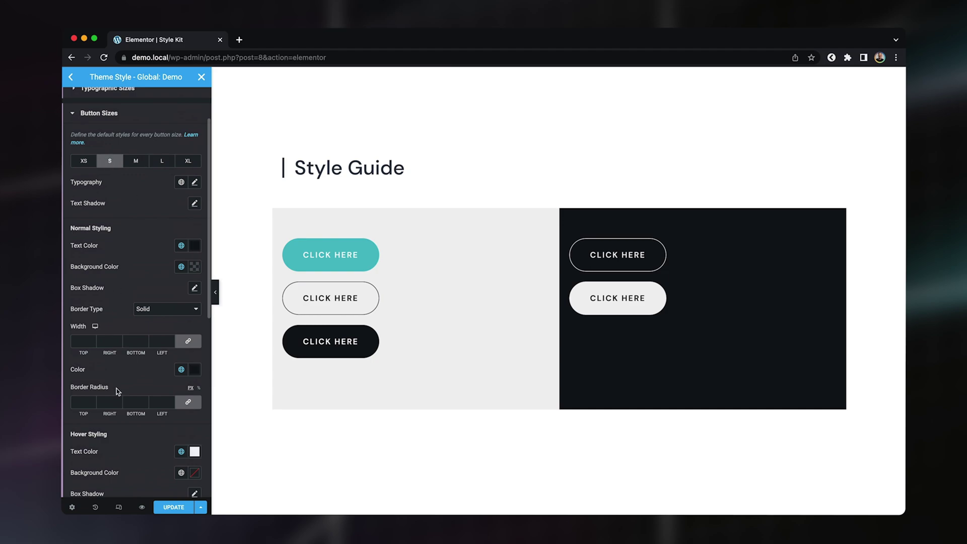
scroll(116, 389, down, 5)
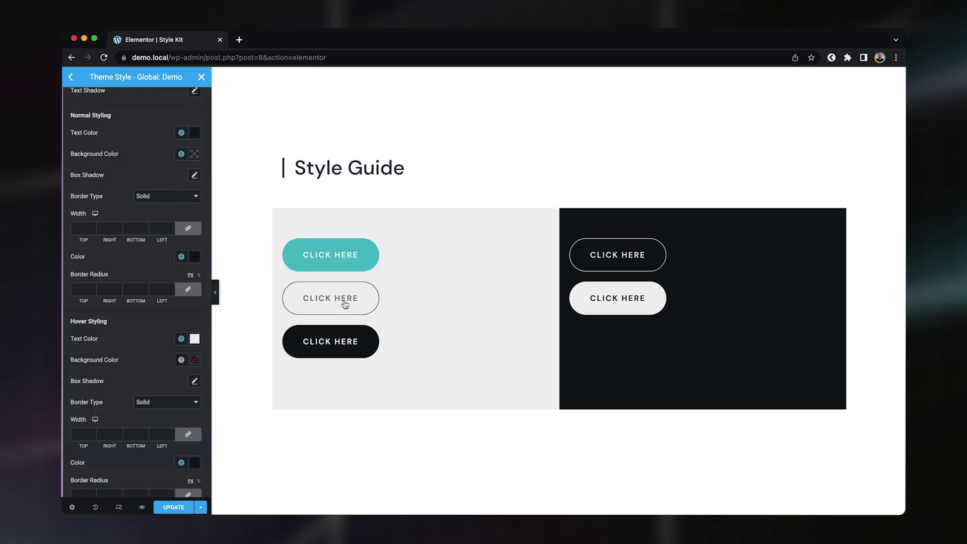
click(174, 508)
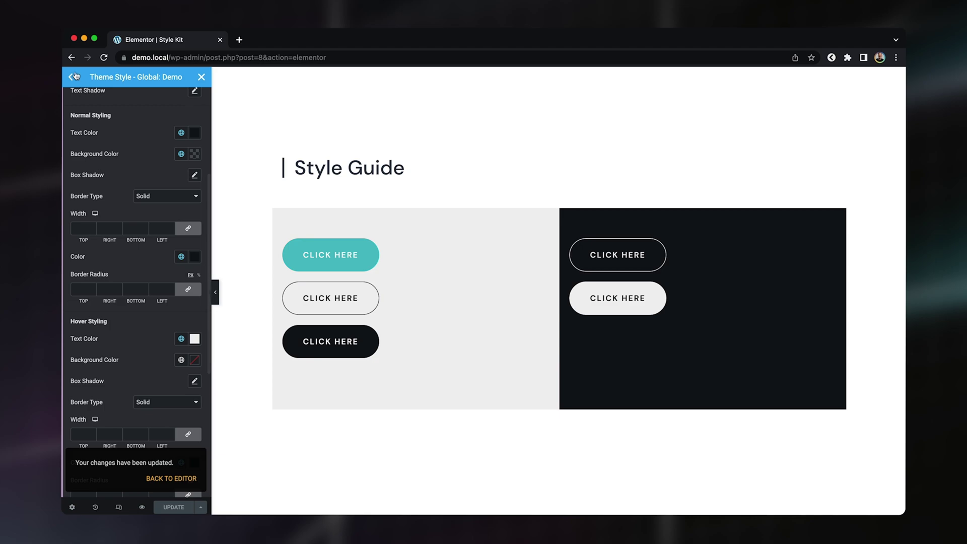
Step: Leave the theme style settings and view the Style Kit page live
key(Escape)
click(114, 259)
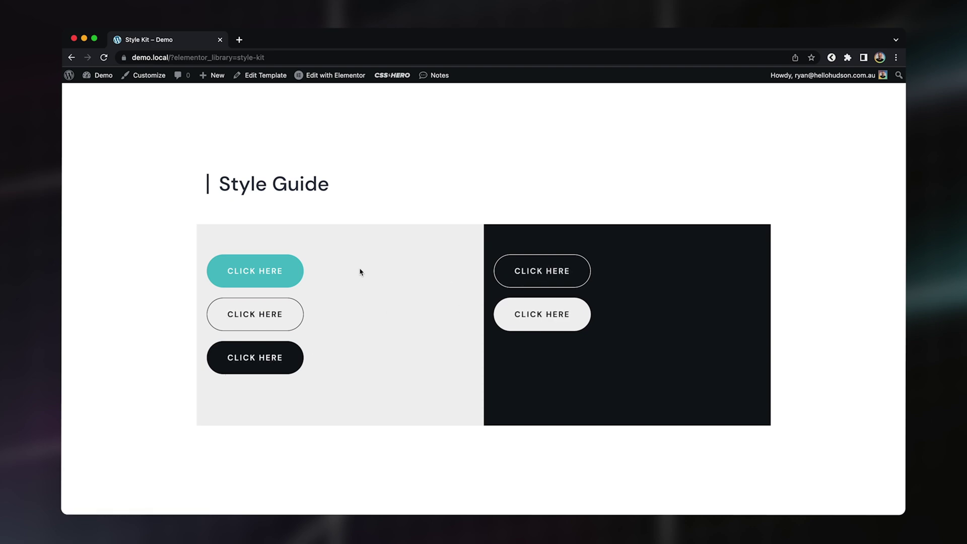
Step: Open CSS Hero and inspect the teal button to find its --e-global-color variables
click(398, 77)
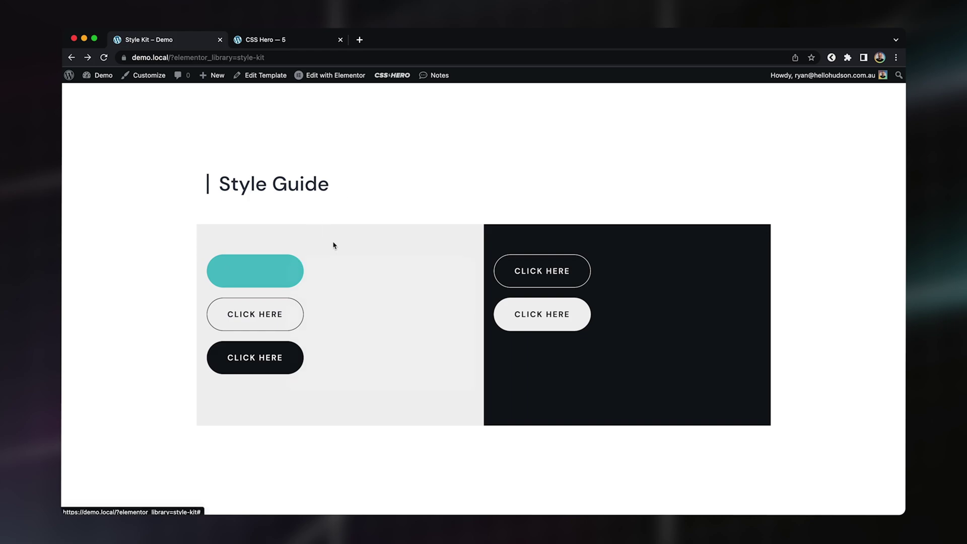
right_click(294, 262)
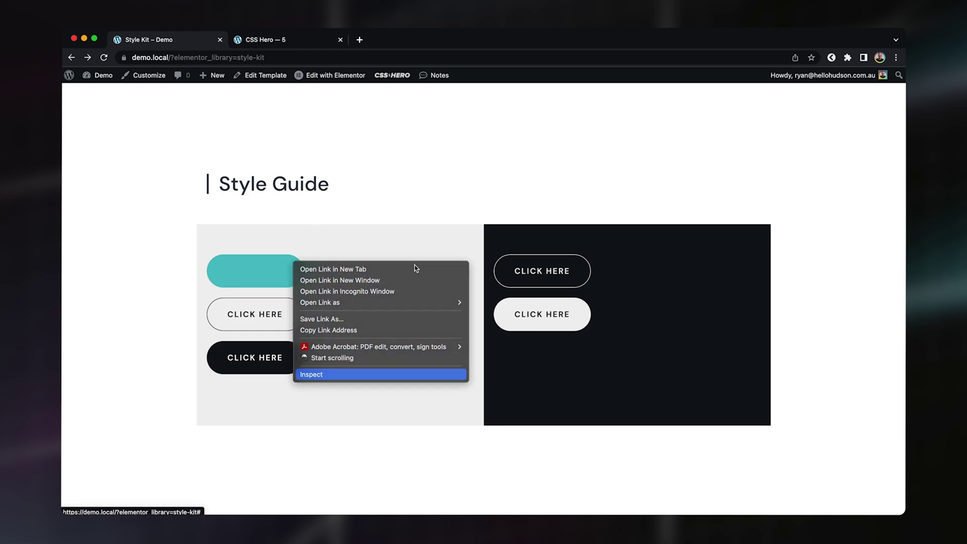
click(327, 374)
scroll(794, 463, down, 10)
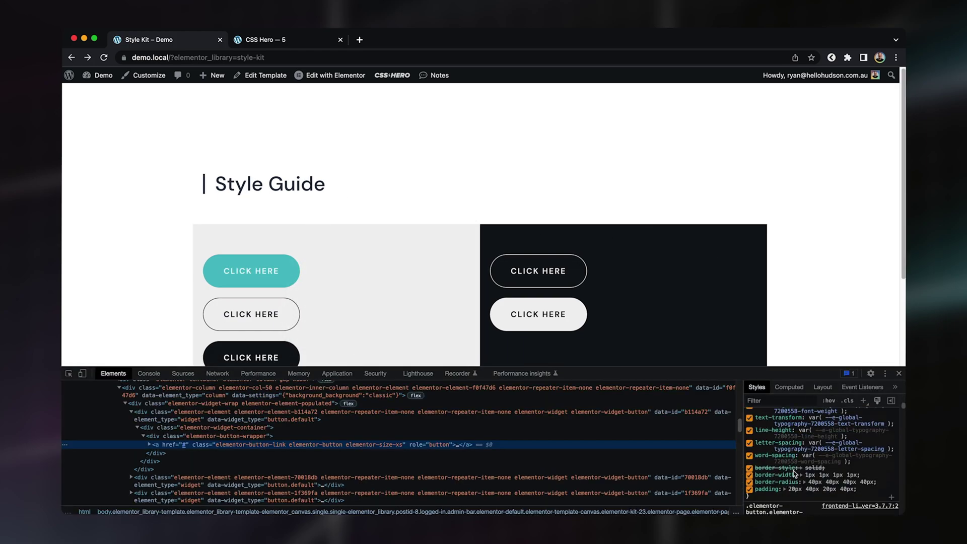
scroll(789, 478, down, 10)
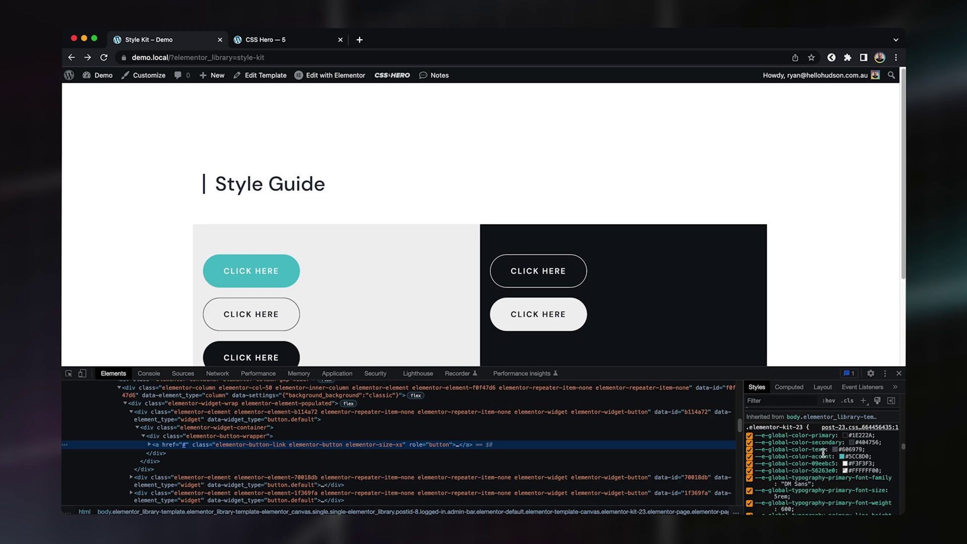
click(821, 436)
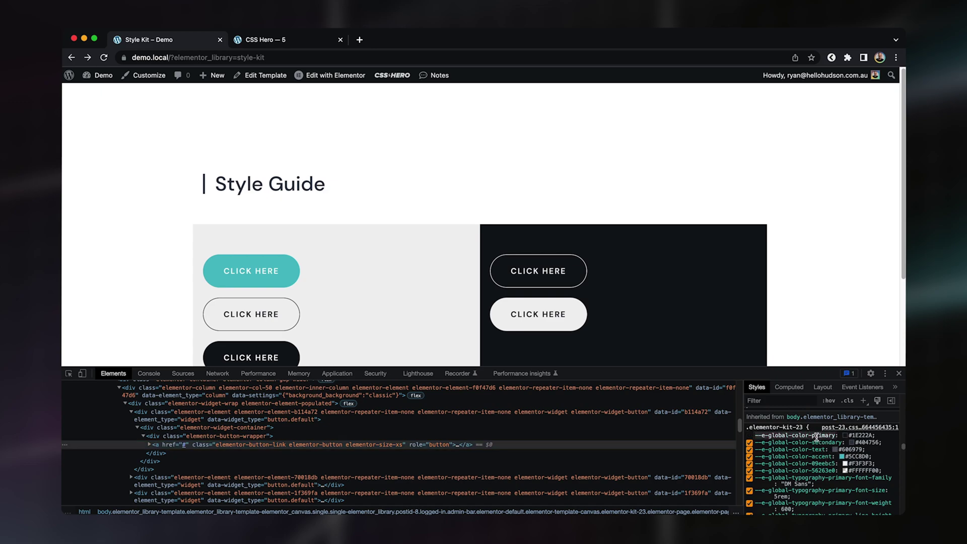
click(818, 463)
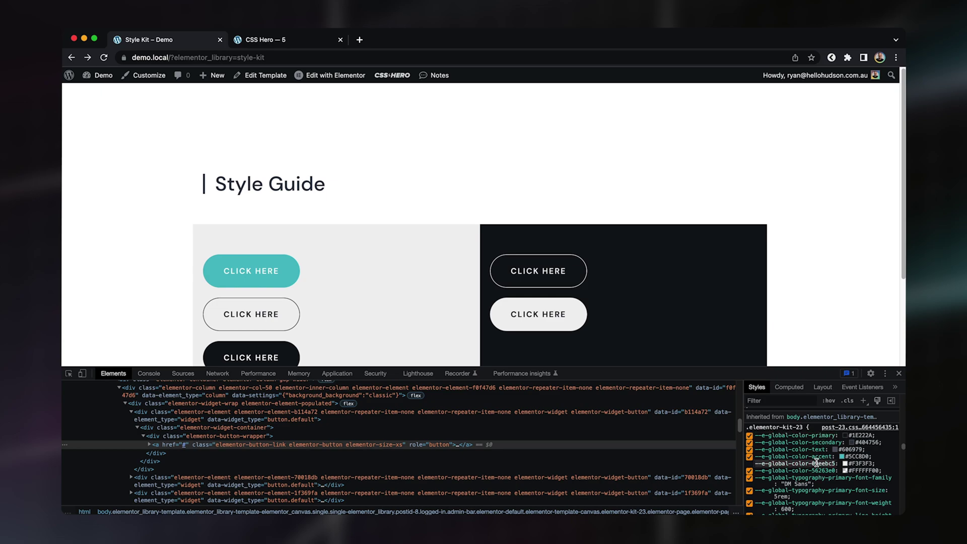
click(288, 41)
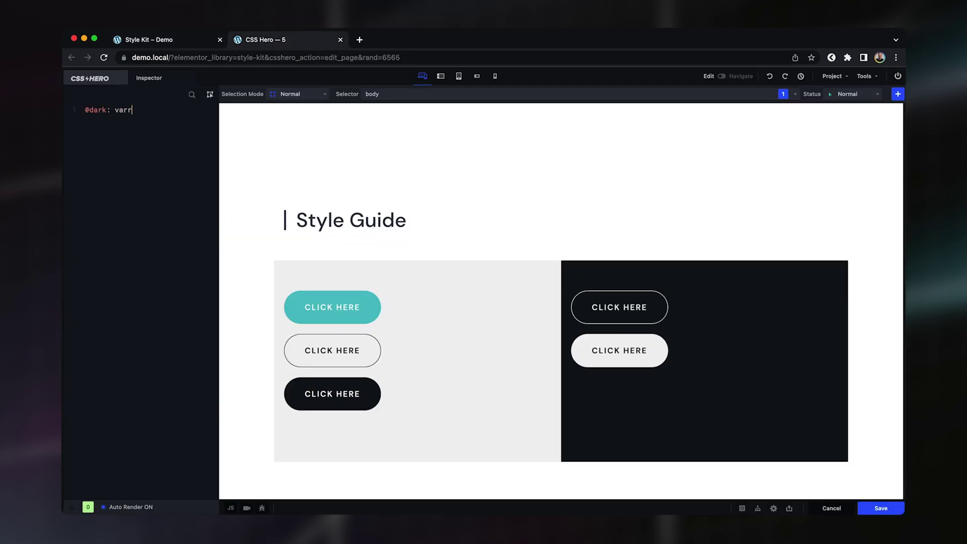
text(();)
text(--e-global-color-primary)
key(End)
key(Return)
text(@light: var()
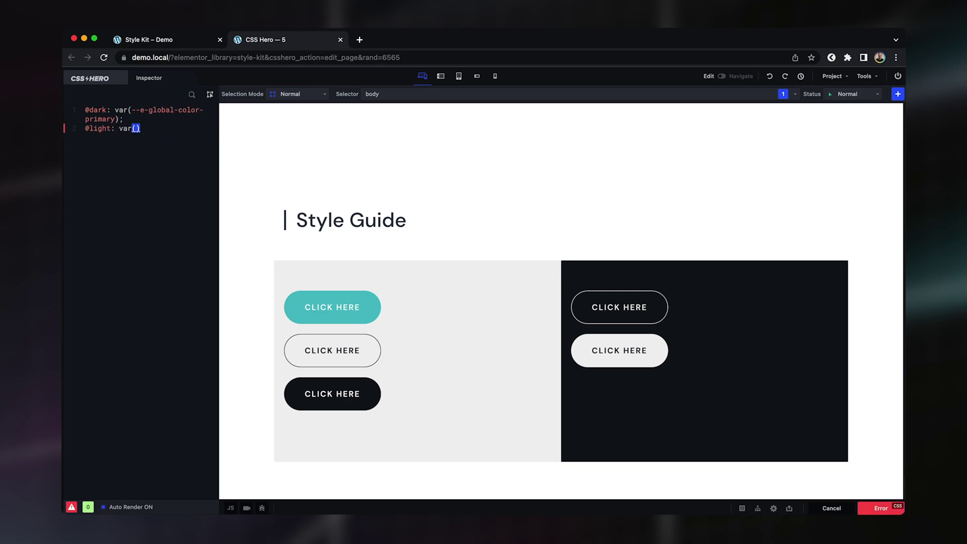
text(--e-global-color-09eebc5)
key(End)
key(Return)
text(@blue:)
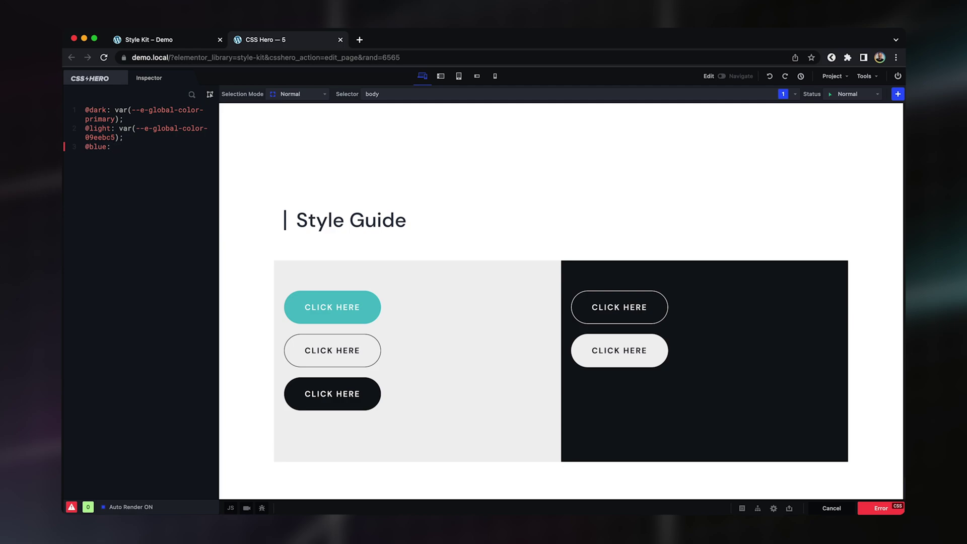
text( var()
text(--e-global-color-accent)
key(End)
key(Return)
key(Return)
text(cubic-bezier(0.4, 0.01, 0.165, 0.99);)
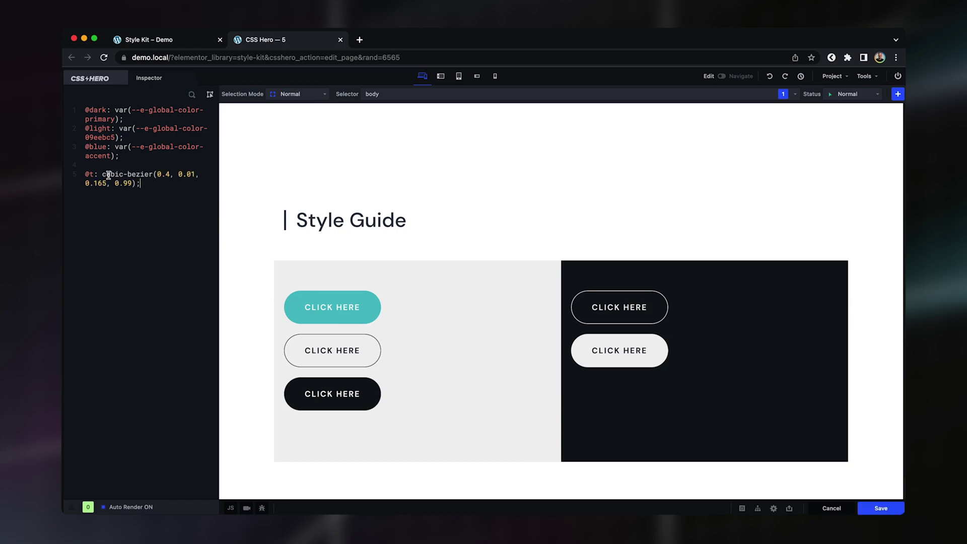
key(Return)
key(Return)
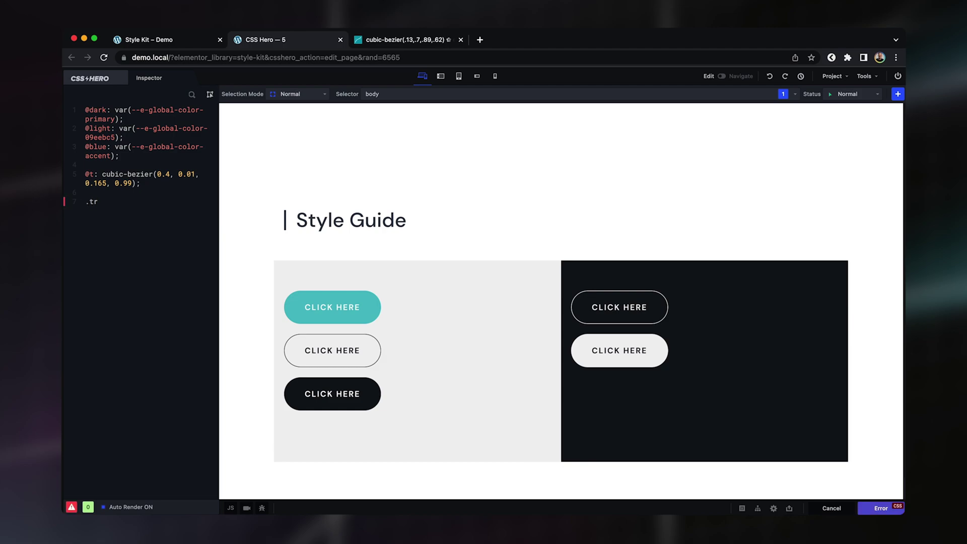
text(.transition-)
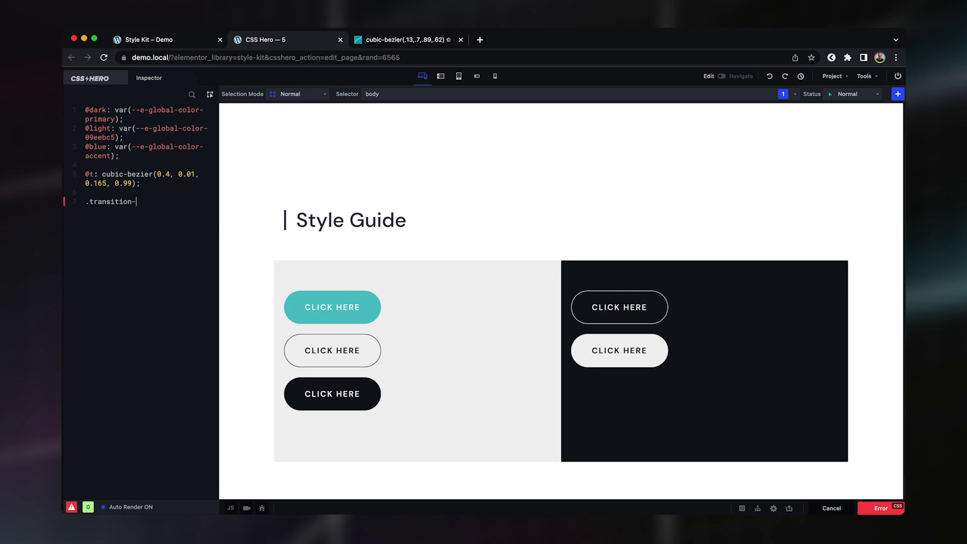
text(pr)
key(Return)
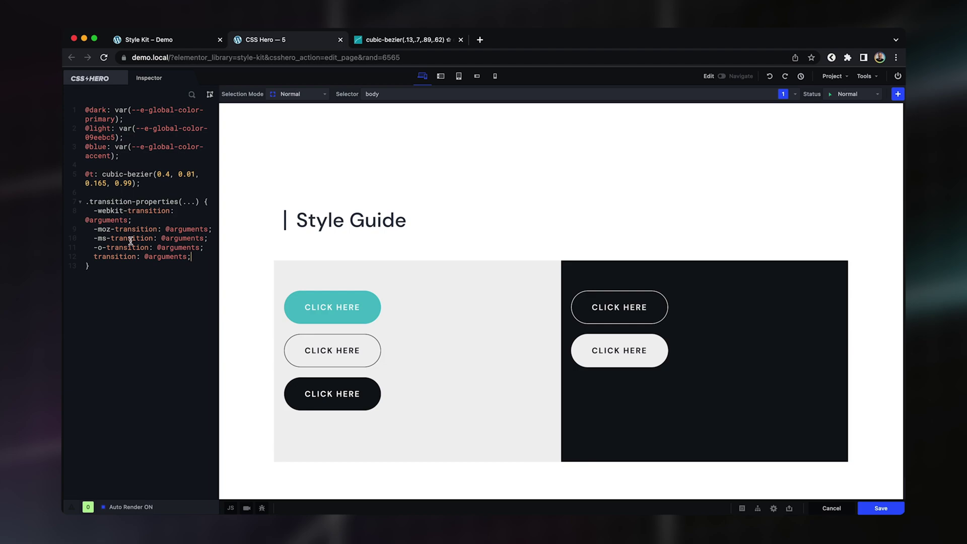
drag(106, 203, 181, 202)
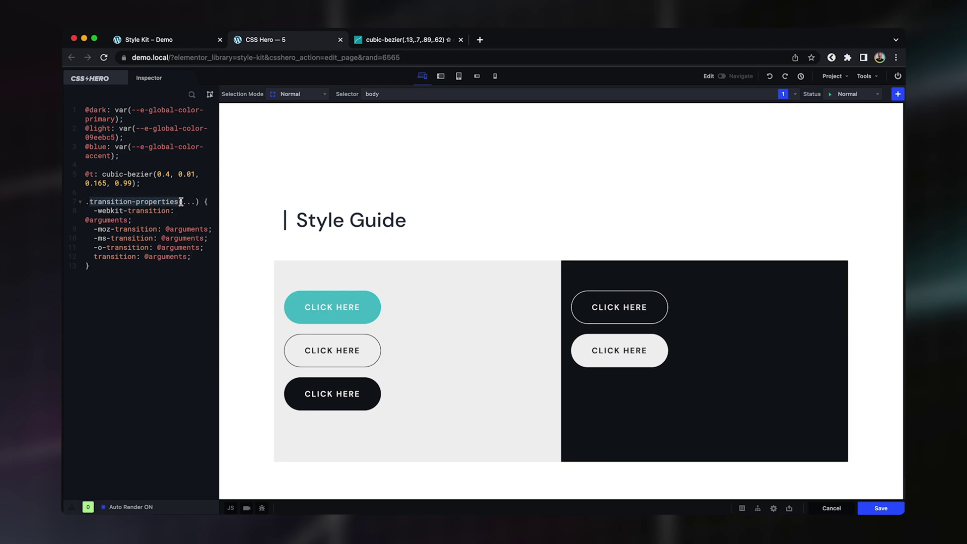
click(111, 265)
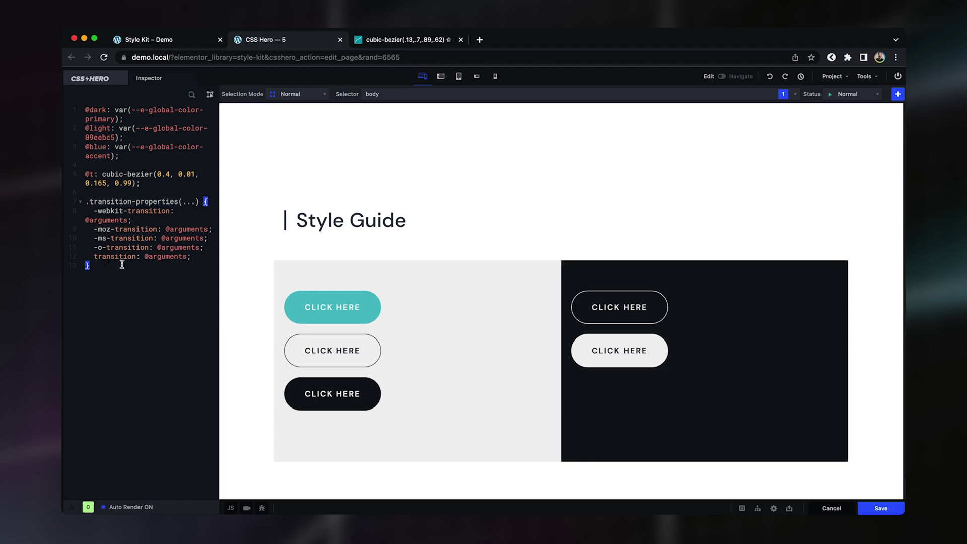
key(Return)
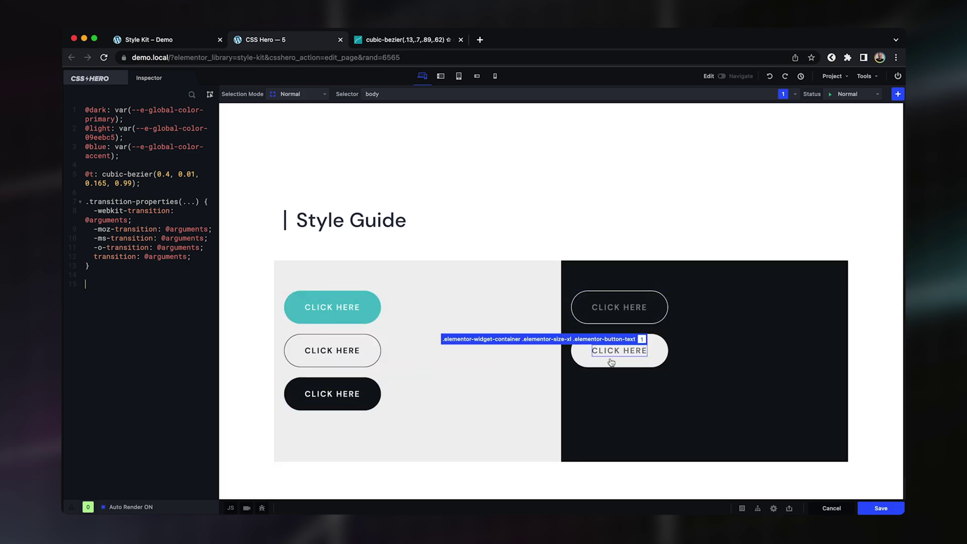
click(114, 317)
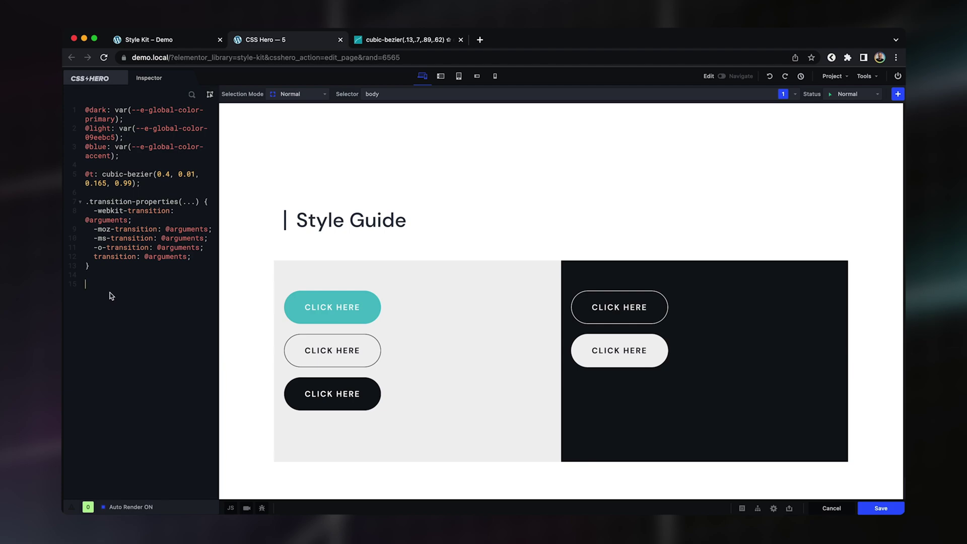
Step: Write an .elementor-button rule: overflow hidden, position relative, z-index 0, pointer cursor, transition all 0.4s @t
text(.elementor-button{)
key(Return)
text(overflow: hidden;)
key(Return)
text(position: relative;)
key(Return)
text(z-index: 0;)
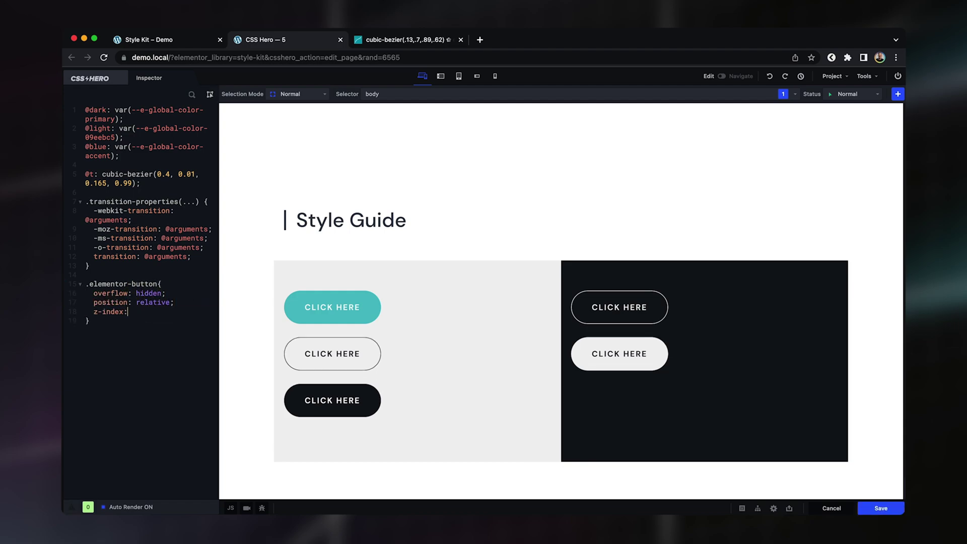
key(Return)
text(cursor: pointer;)
key(Return)
text(.transition-properties(all 0.4s @t);)
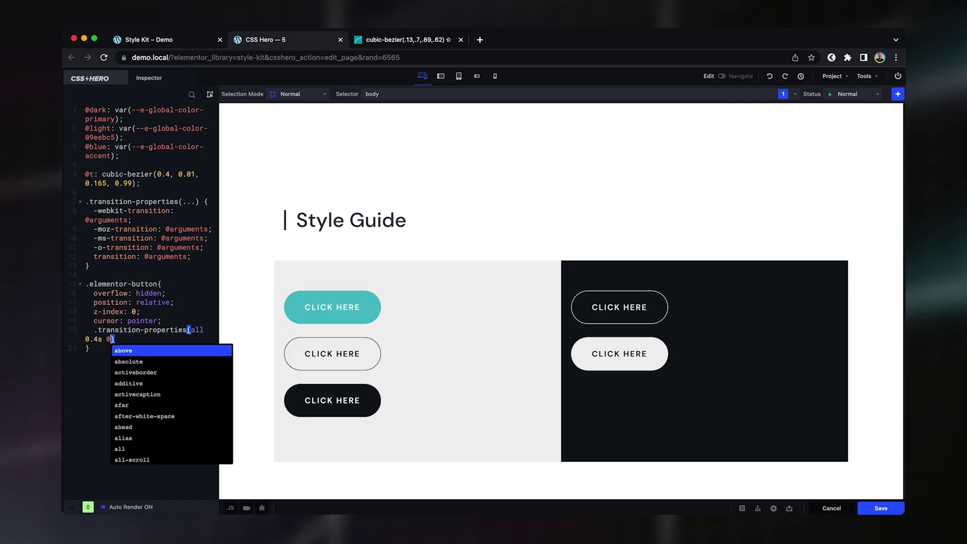
key(Return)
key(Return)
text(&:after {)
key(Return)
text(content: "";)
key(Return)
text(position: absolute;)
key(Return)
text(background: @light;)
key(Return)
text(width: 14px;)
key(Return)
text(height: 14px;)
key(Return)
text(border-radius: 50%;)
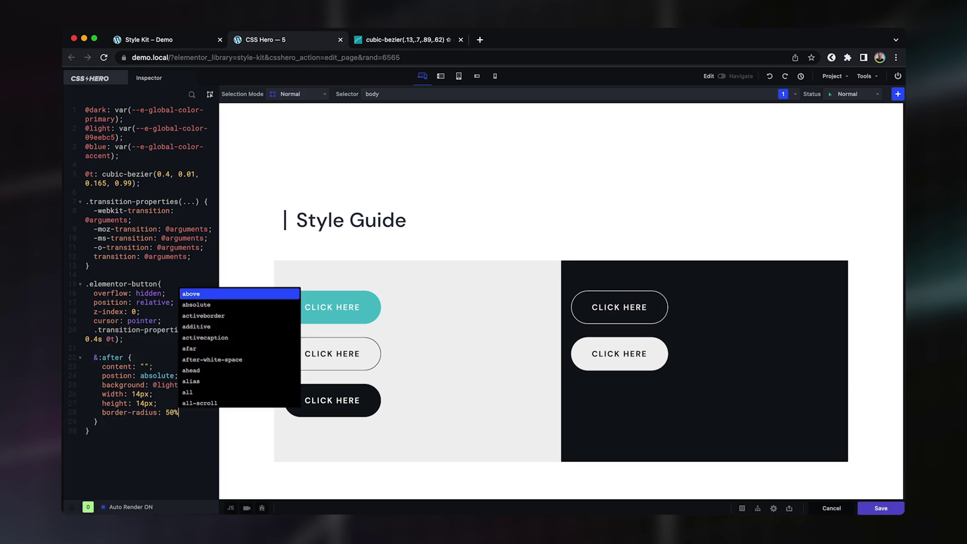
key(Return)
text(margin-top: -7px;)
key(Return)
text(left: 20px;)
key(Return)
text(z-index: -1;)
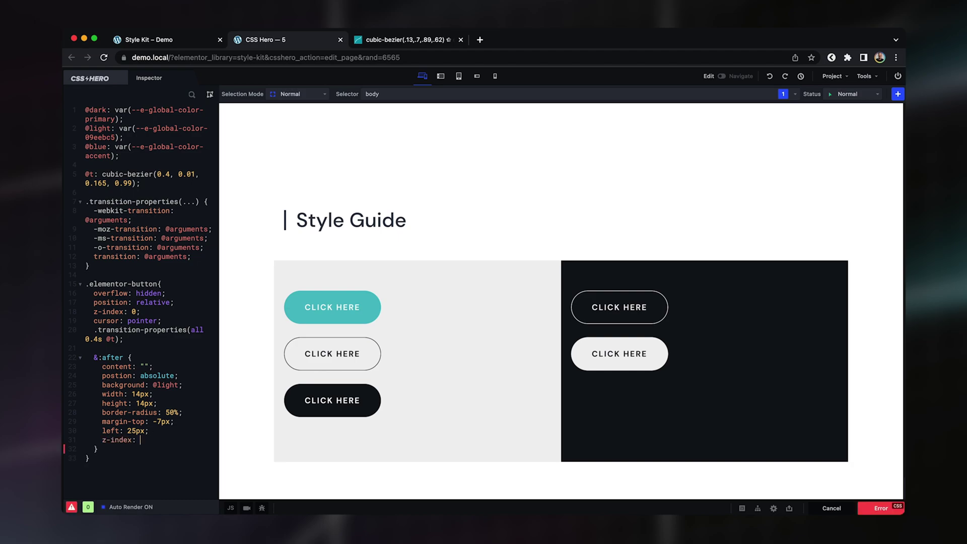
key(Return)
text(.transition-properties(all 0.4s @t);)
Step: Centre the dot with top: 50%, fix the misspelled position property, and begin a .elementor-button-text rule
click(149, 430)
key(Return)
text(top: 50%;)
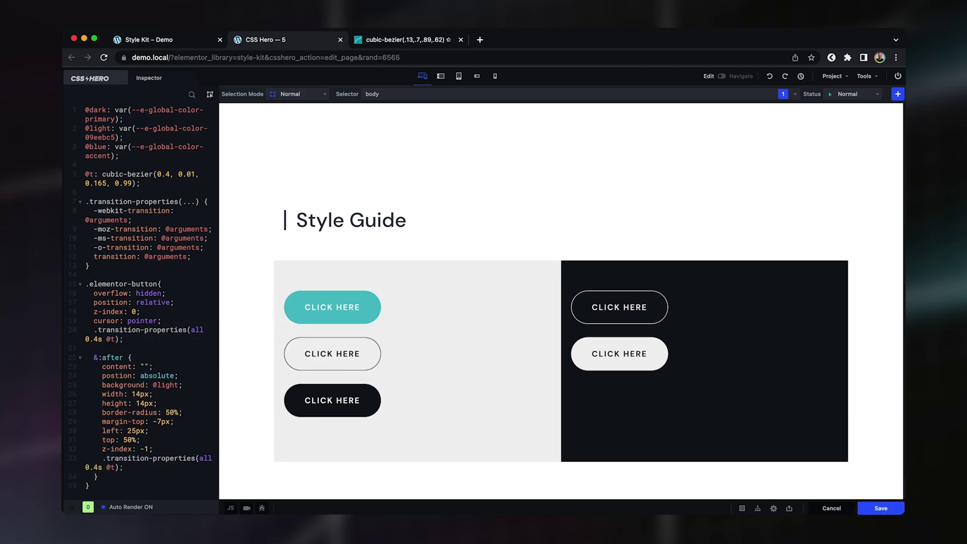
click(157, 284)
click(116, 376)
text(i)
click(142, 466)
text(.)
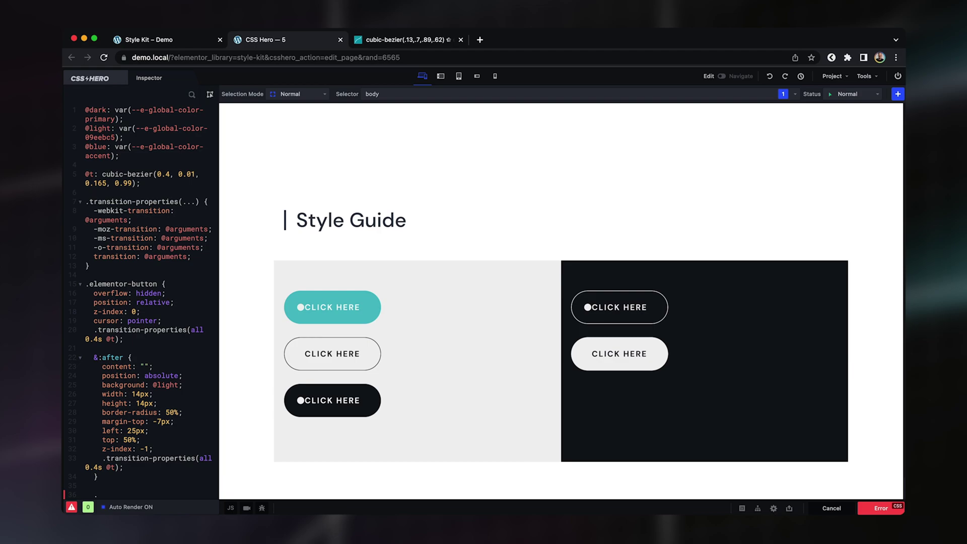
text(elementor-button-text {)
Step: Give .elementor-button-text transform: translateX(10px), correcting the translateX typo
key(Return)
text(transform:)
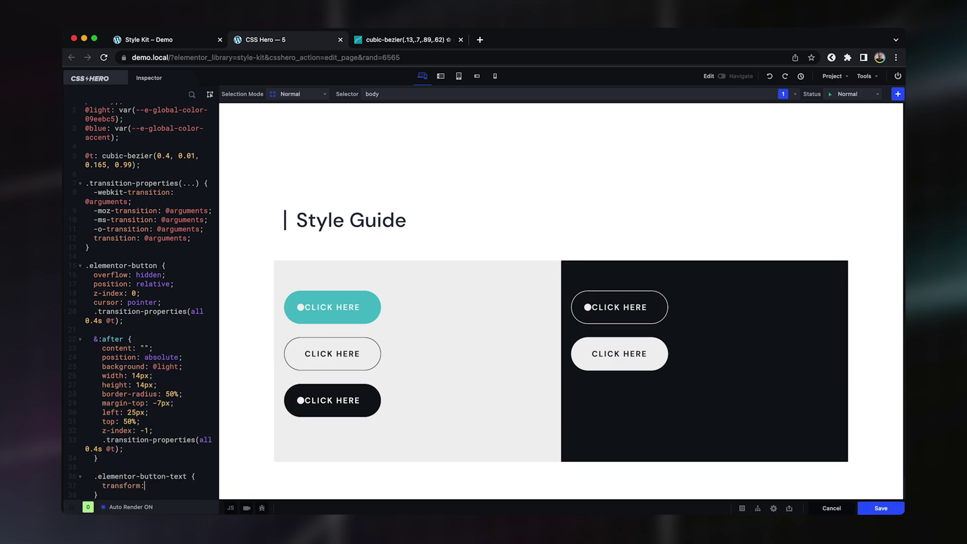
text( tranlateX(10px);)
scroll(143, 448, down, 1)
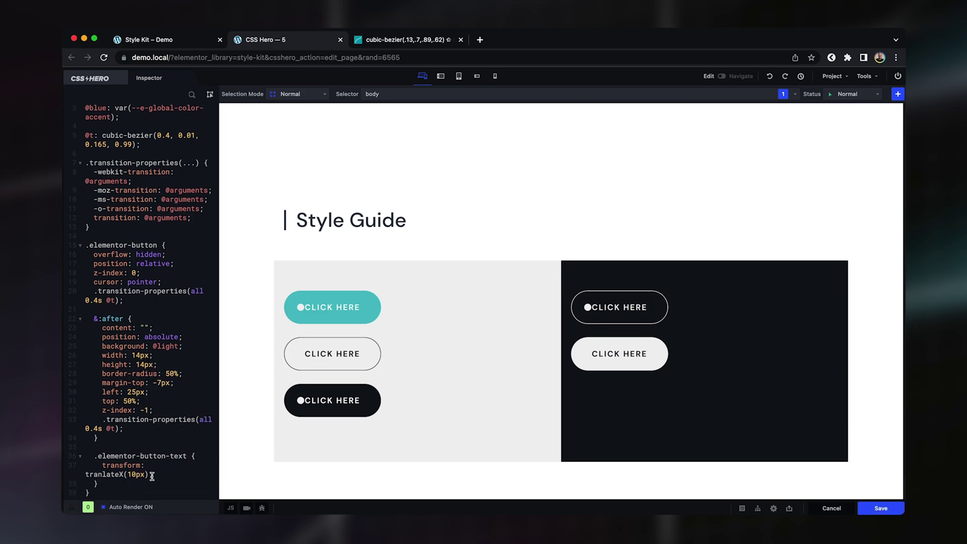
click(102, 474)
text(s)
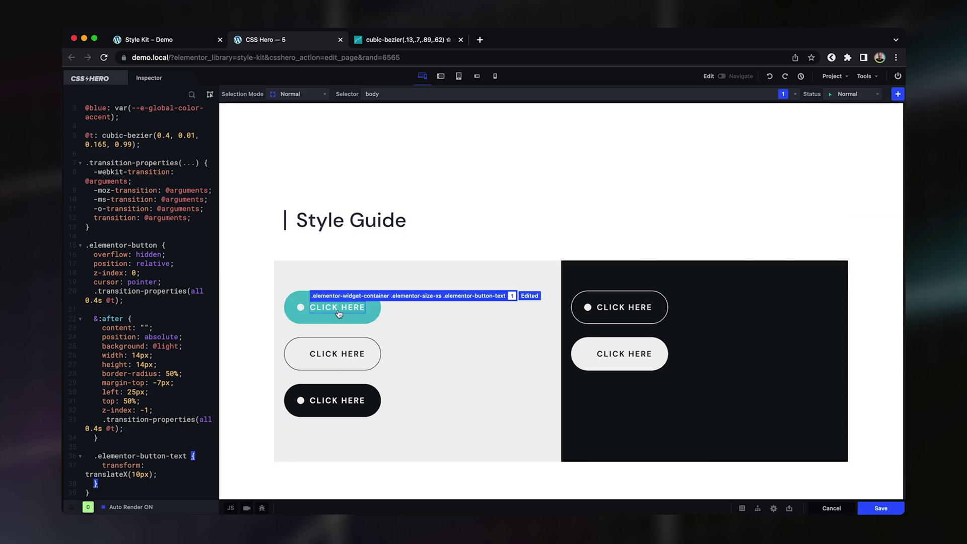
key(Return)
key(Return)
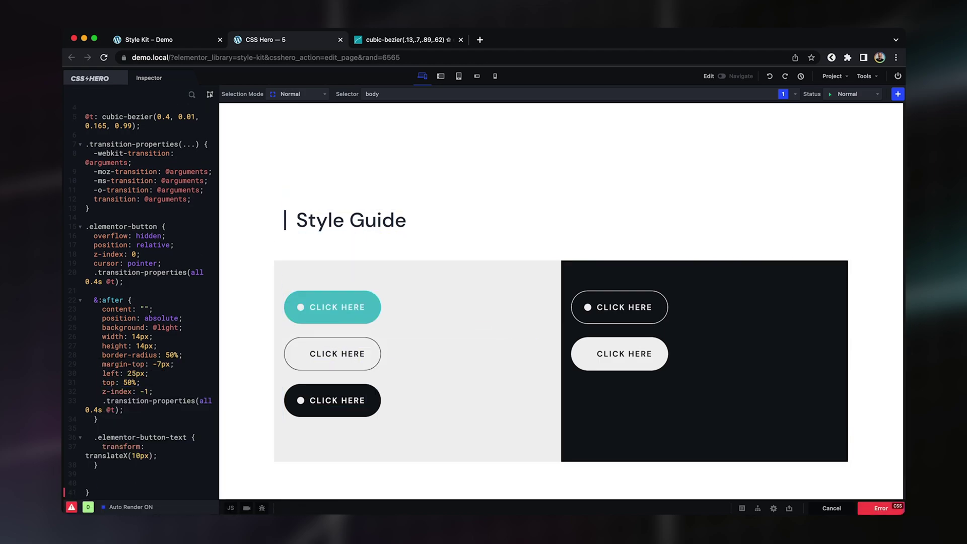
Step: Add an &:hover block resetting the button text to translateX(0), with the dot's transition line pasted in
text(&:hover {)
key(Return)
text(.elementor-t)
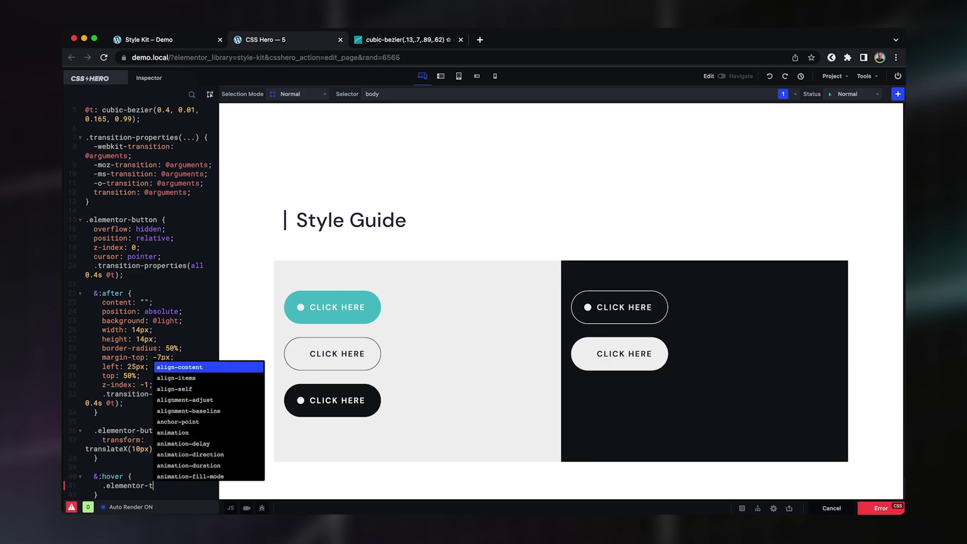
text(utton-text {)
key(Return)
text(transform: )
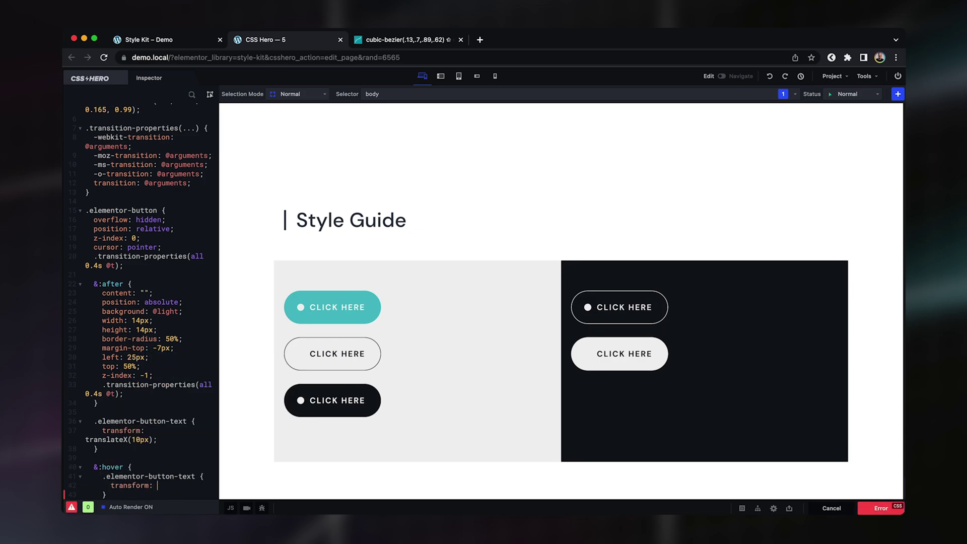
text(translateX(0);)
drag(124, 394, 100, 386)
click(157, 439)
text(.transition-properties(all 0.4s @t);)
click(158, 440)
key(Return)
Step: Add a hover &:after rule: left and top 0, height and width 100%, border-radius 40px, margin 0
scroll(171, 443, down, 3)
click(107, 474)
key(Return)
text(&)
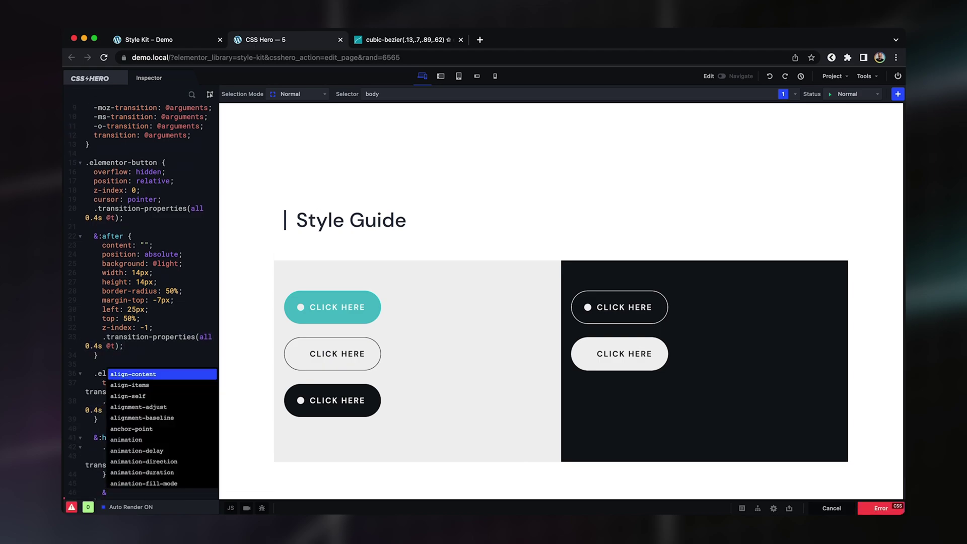
text(:after {)
key(Return)
text(left: 0)
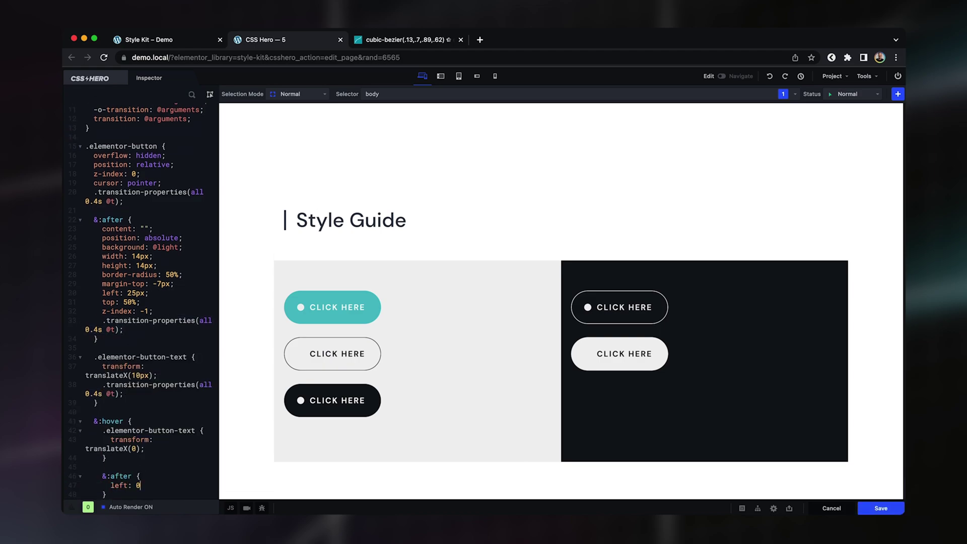
text(topp)
key(BackSpace)
text(: 0;)
key(Return)
text(height: 100%;)
key(Return)
text(width: 100%;)
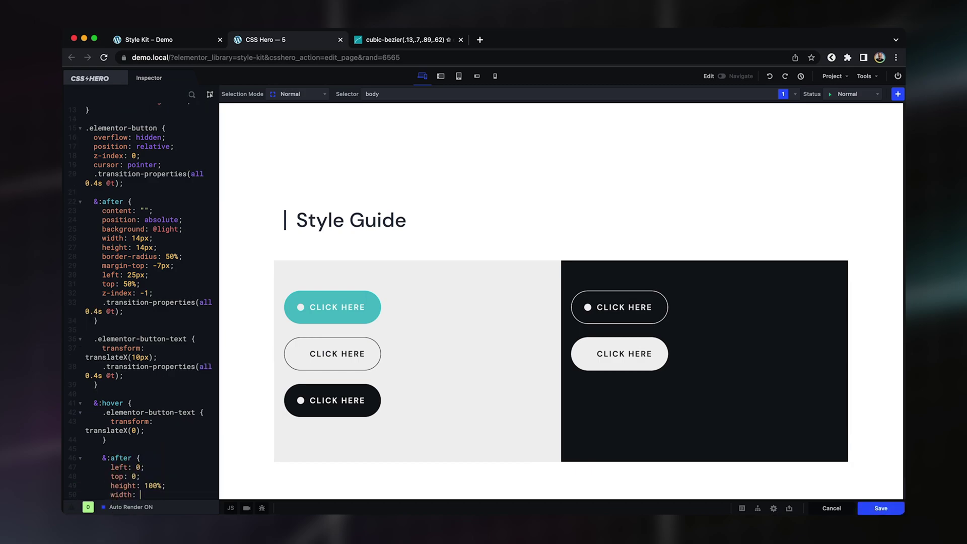
key(Return)
text(bord)
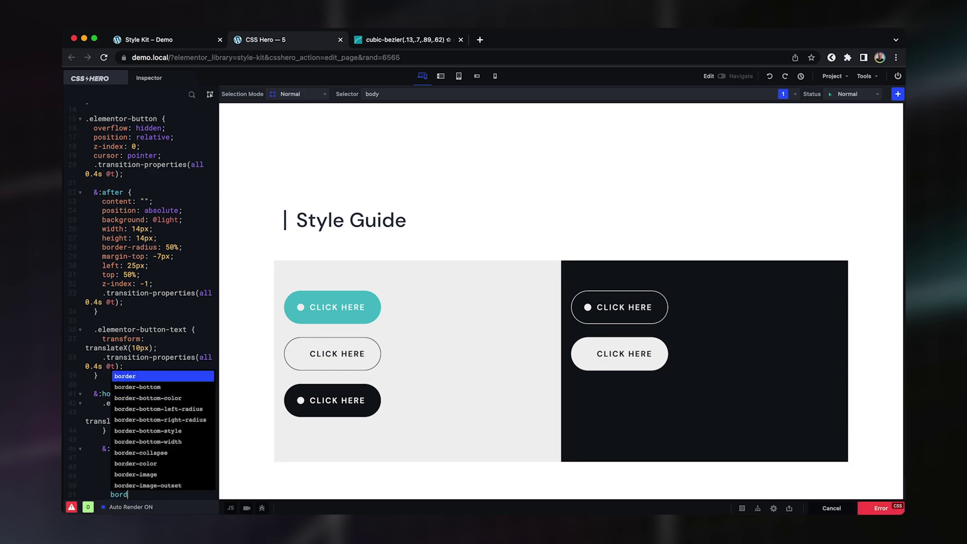
text(er-radius: 40px;)
key(Return)
text(margin: 0;)
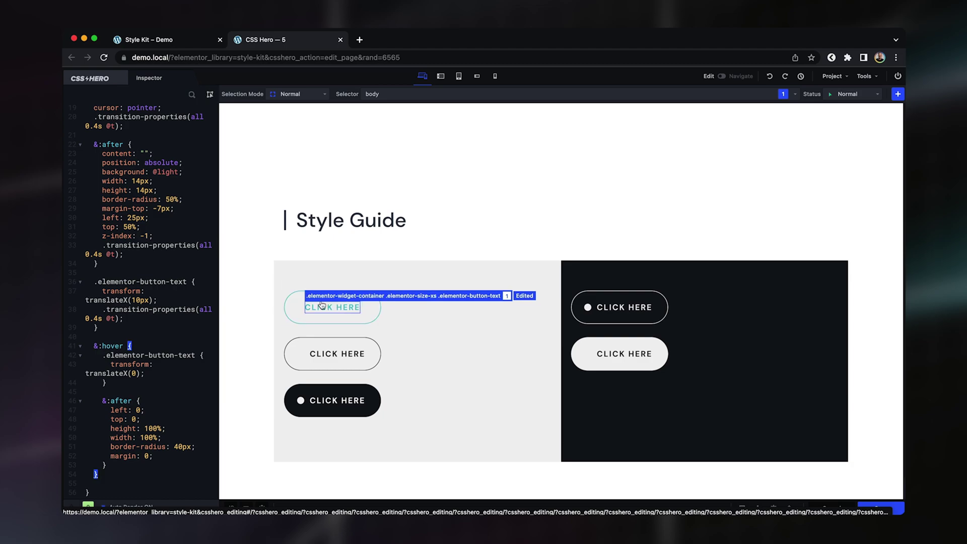
Step: Change the label's transition to .transition-properties(transform 0.4s @t) instead of all
scroll(113, 172, up, 1)
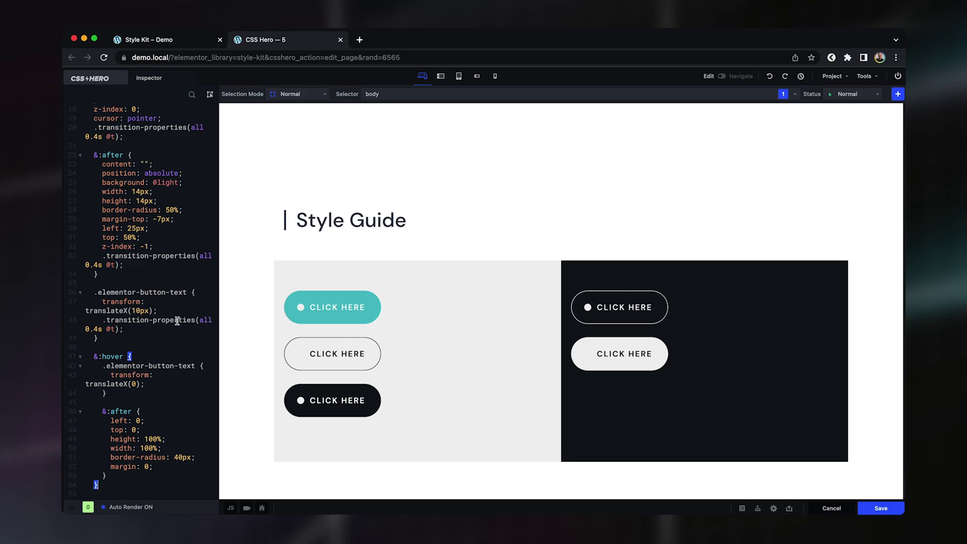
double_click(206, 320)
double_click(117, 302)
key(ctrl+c)
double_click(204, 321)
key(ctrl+v)
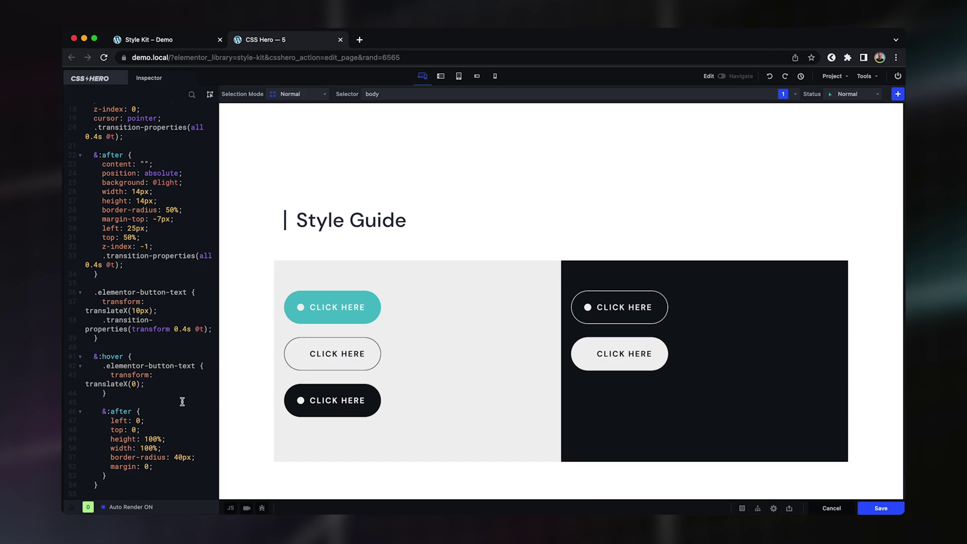
scroll(117, 478, down, 1)
click(117, 477)
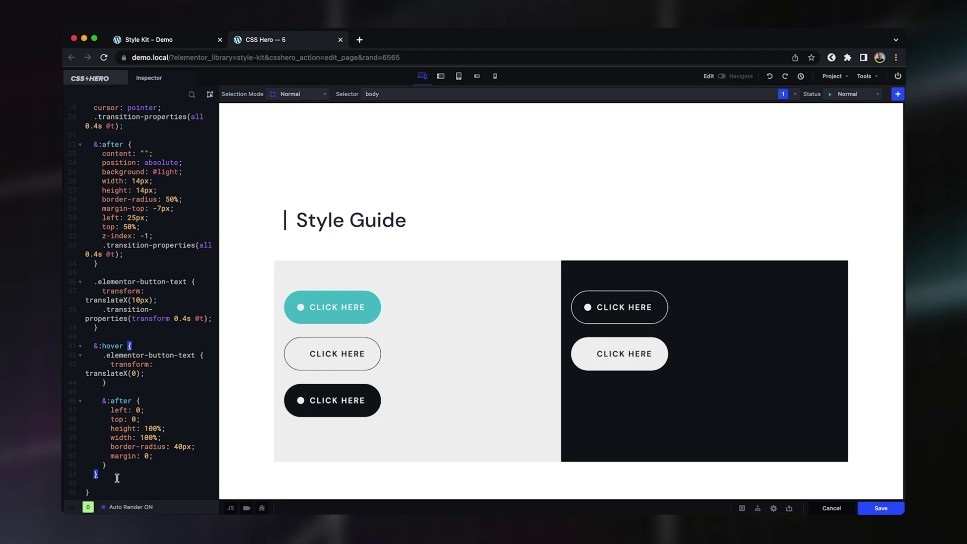
key(Return)
scroll(116, 469, down, 2)
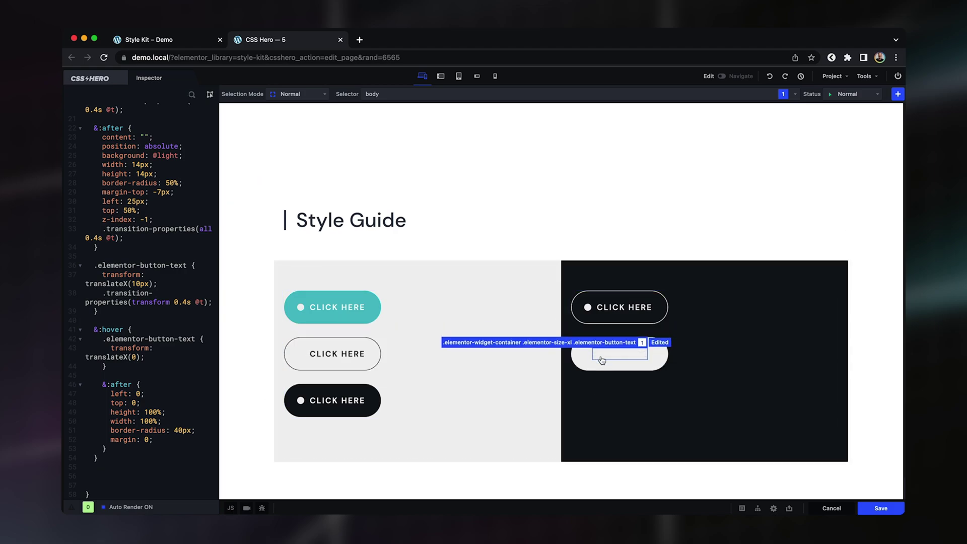
text(&.elementor-size-sm {)
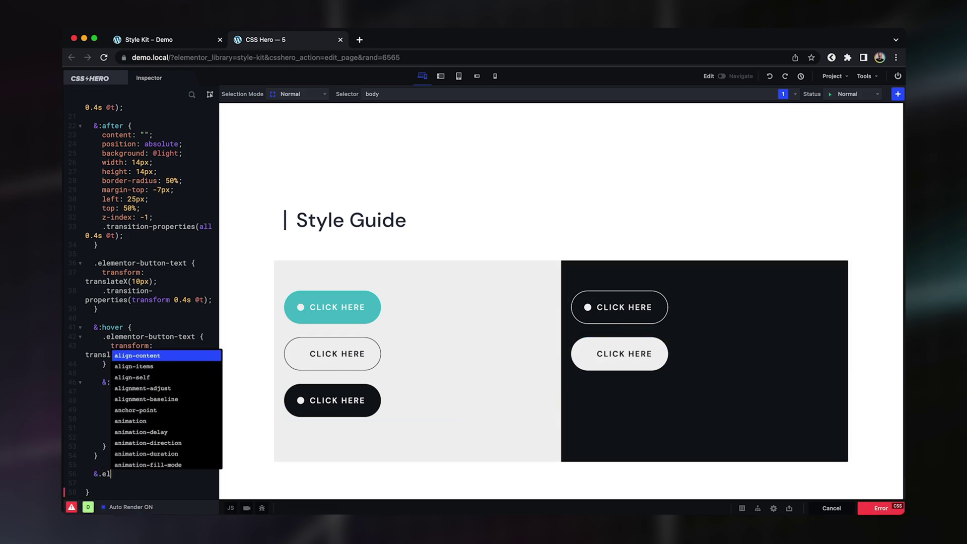
key(Return)
text(&:after {)
key(Return)
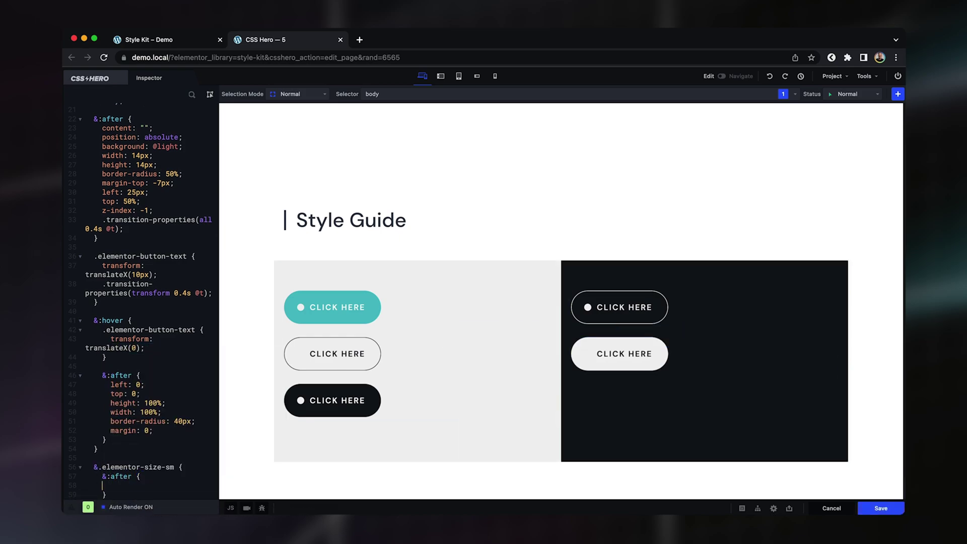
text(background: @dark;)
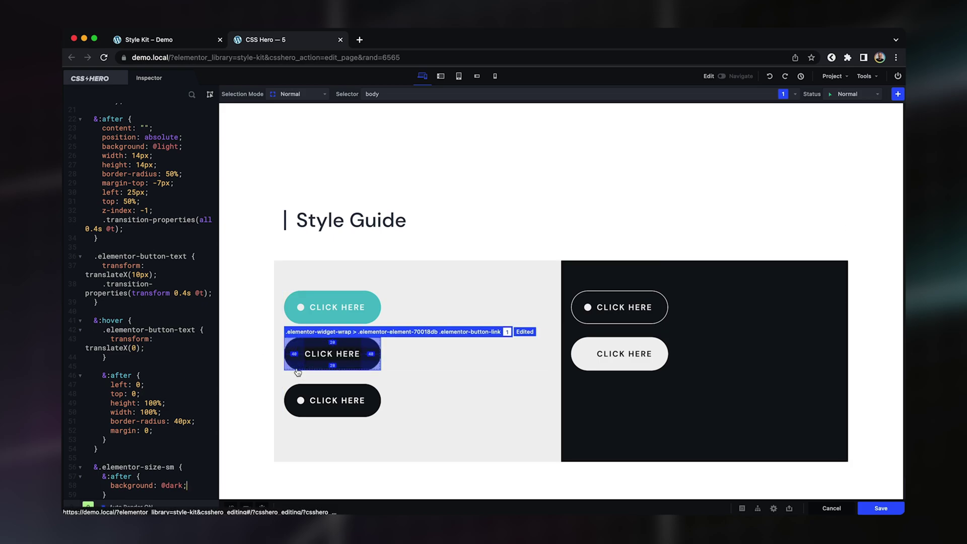
scroll(99, 483, down, 2)
click(113, 469)
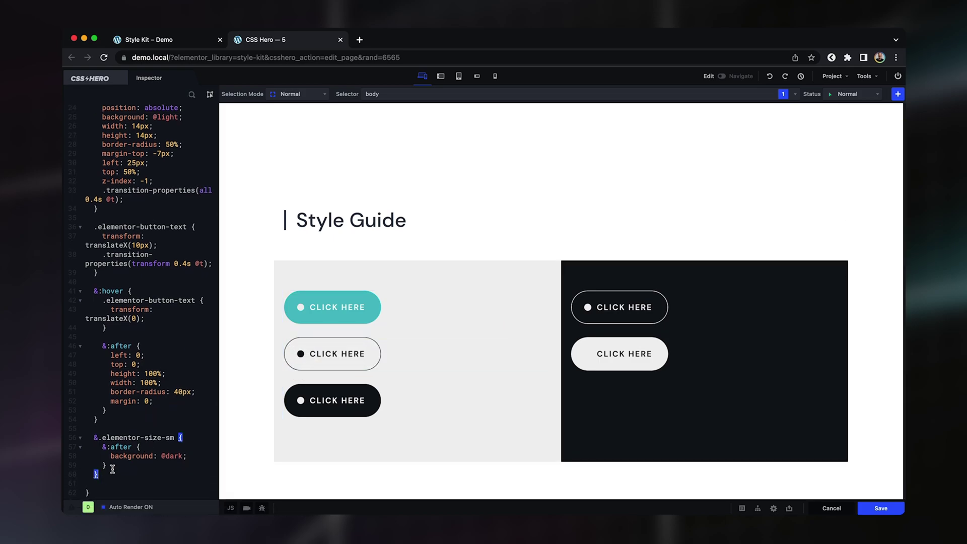
click(175, 437)
text(, &)
text(.elementor-size-)
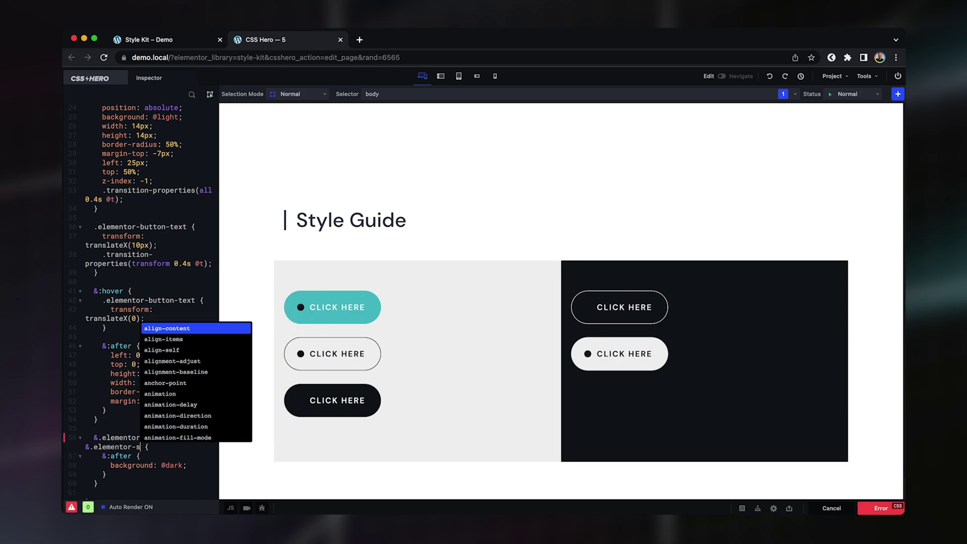
text(xl)
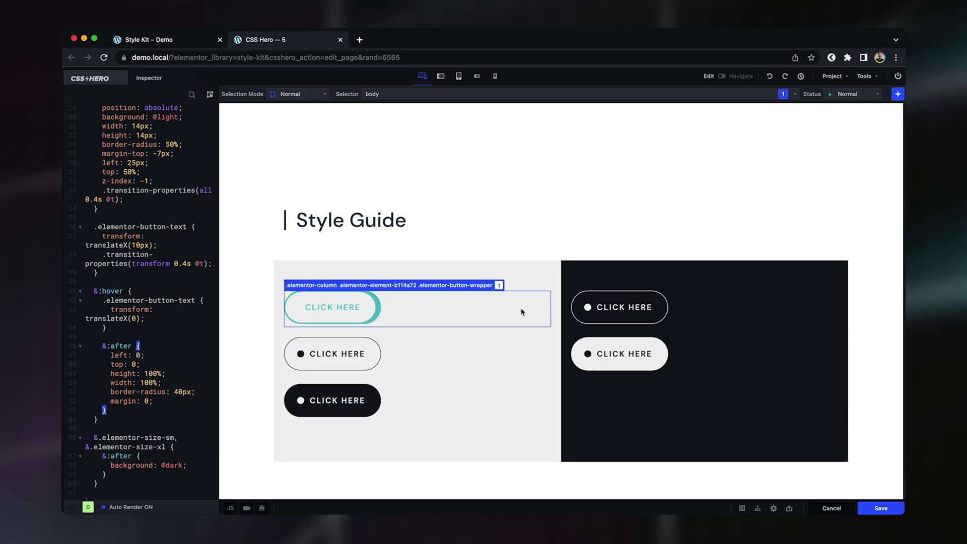
click(881, 508)
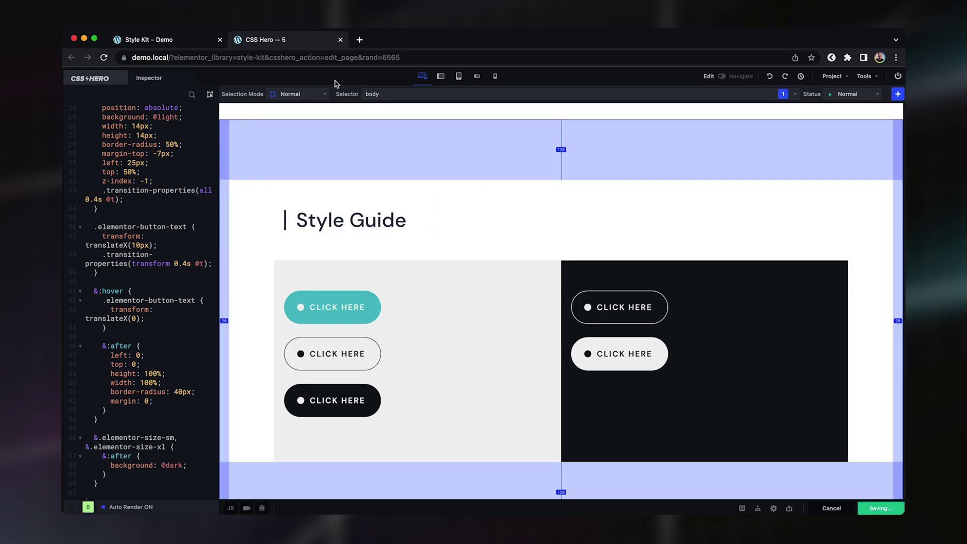
Step: Reload the Style Kit – Demo page to see the new button dots
click(201, 42)
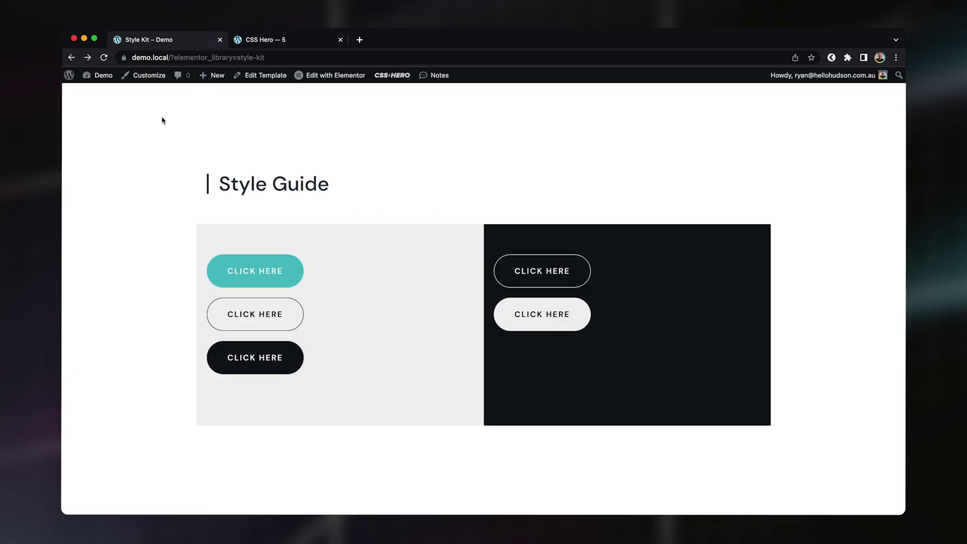
click(104, 57)
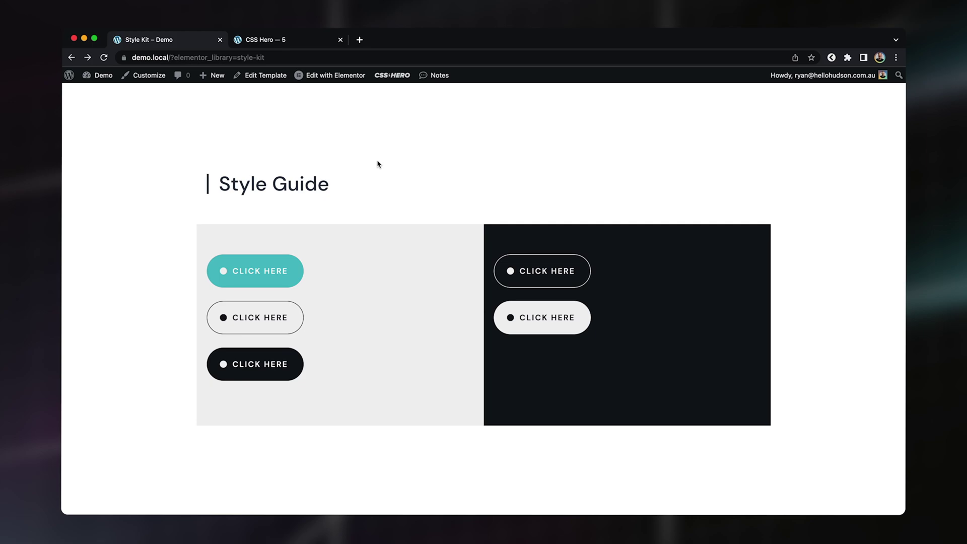
Step: Add a Button widget above the first light-column button and preview it at Extra Small through Extra Large
click(334, 76)
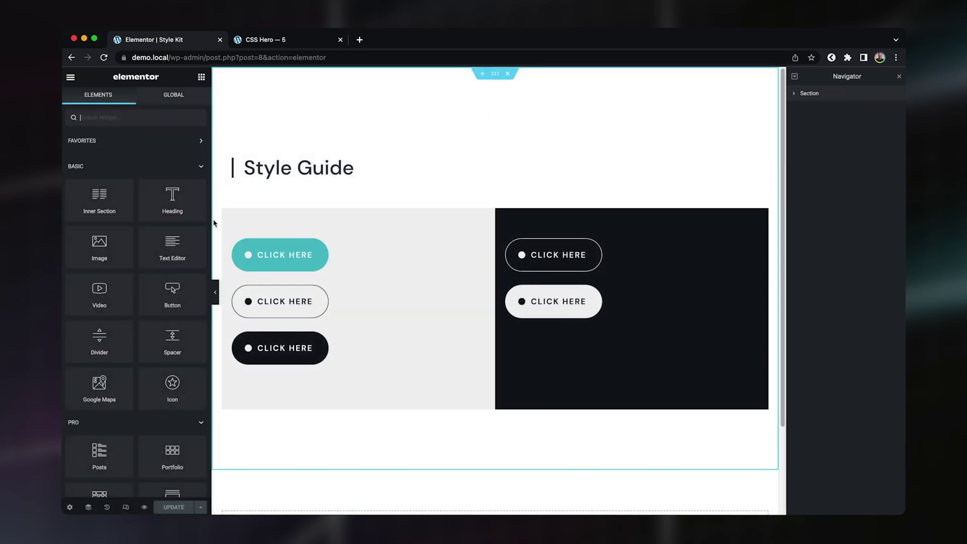
drag(172, 291, 305, 243)
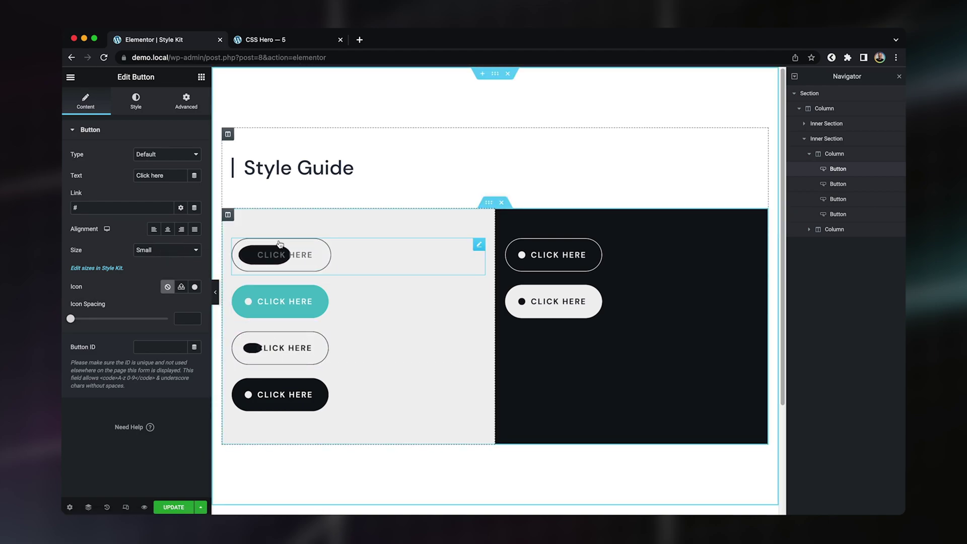
click(194, 250)
click(182, 241)
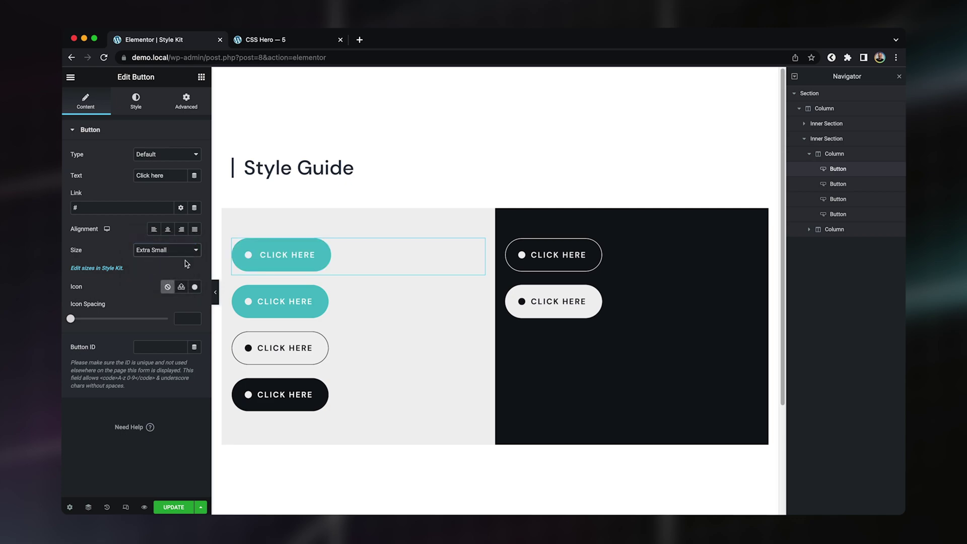
click(183, 252)
click(179, 271)
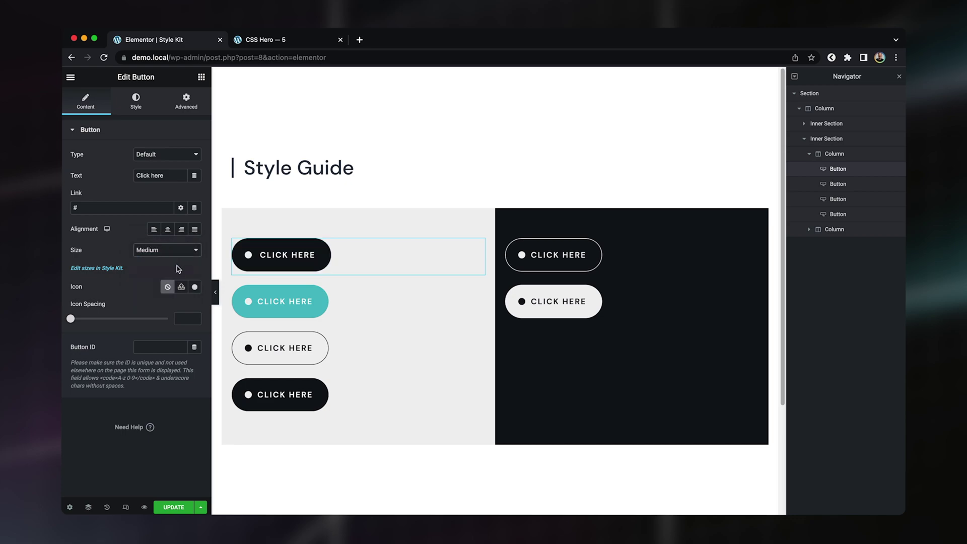
click(173, 251)
click(170, 260)
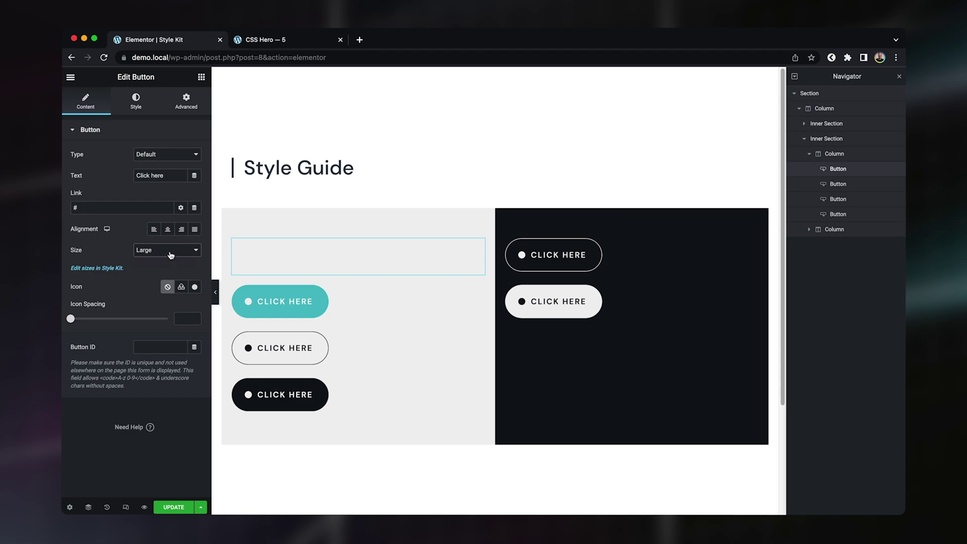
click(170, 255)
click(172, 261)
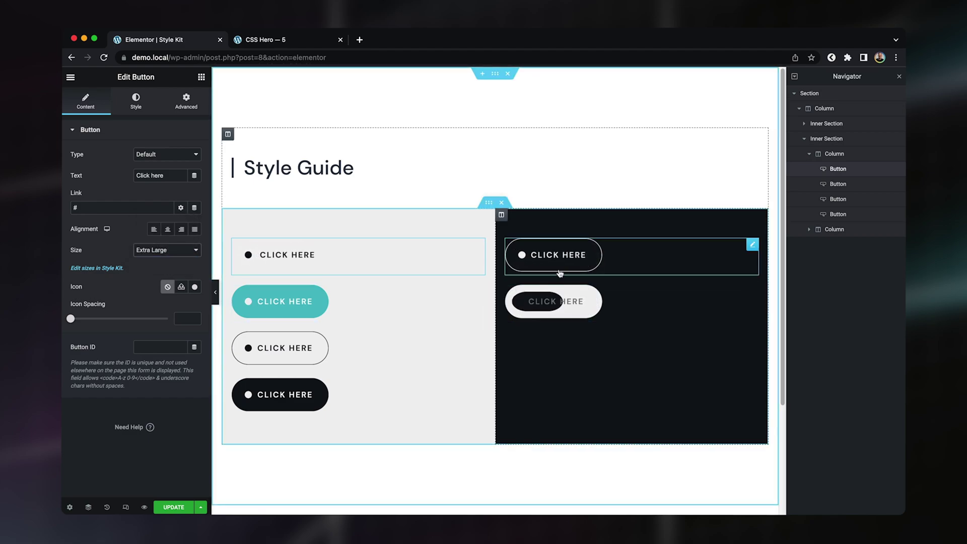
Step: Label the new button 'Enquire now' and set its size to Medium
triple_click(160, 175)
key(BackSpace)
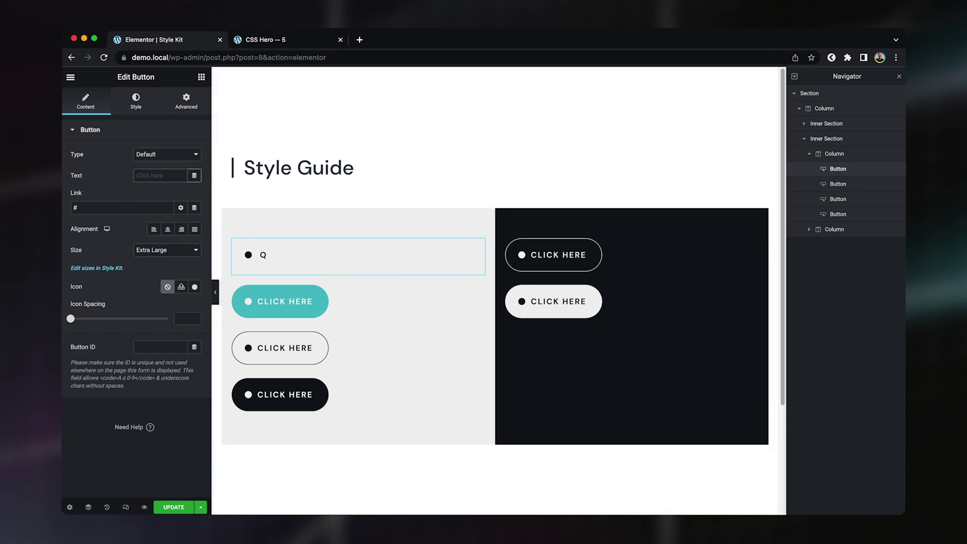
text(Enquire now)
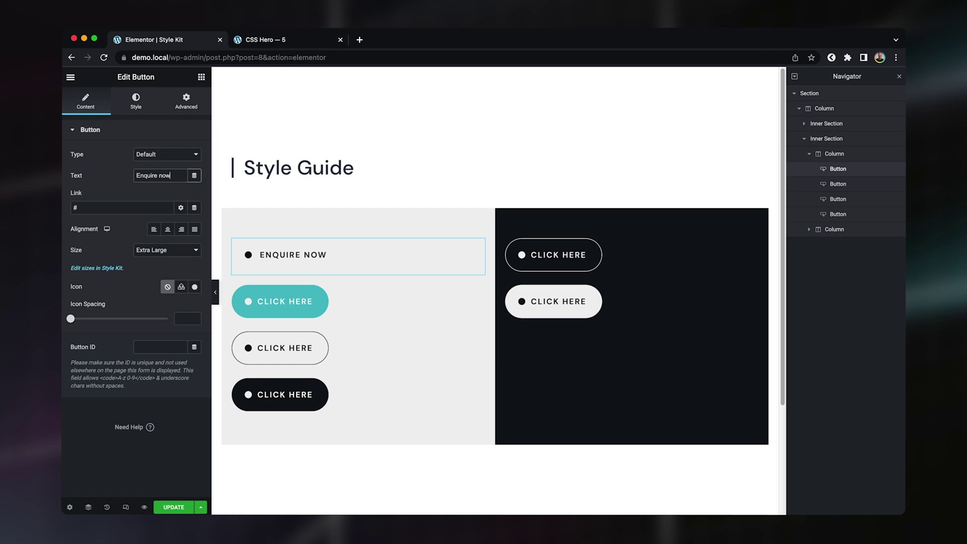
click(158, 252)
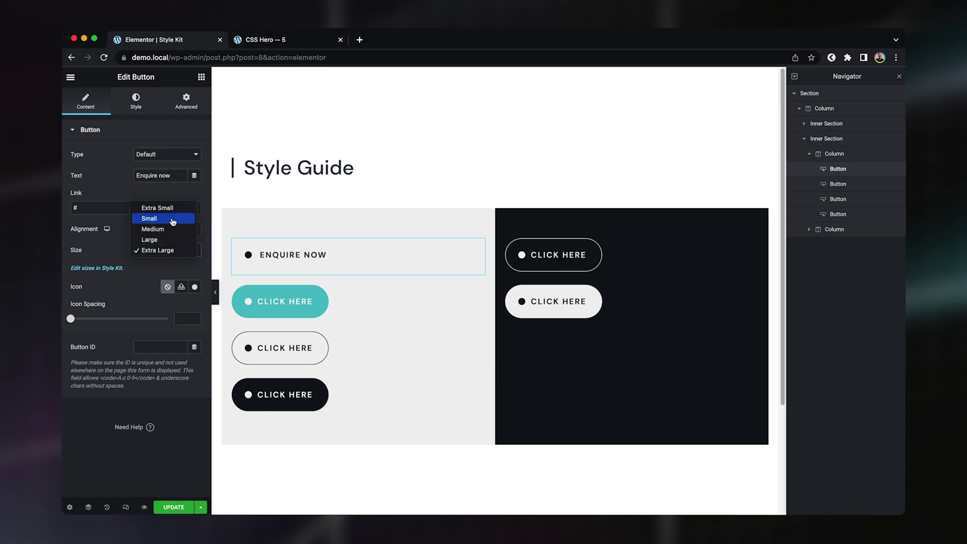
click(171, 230)
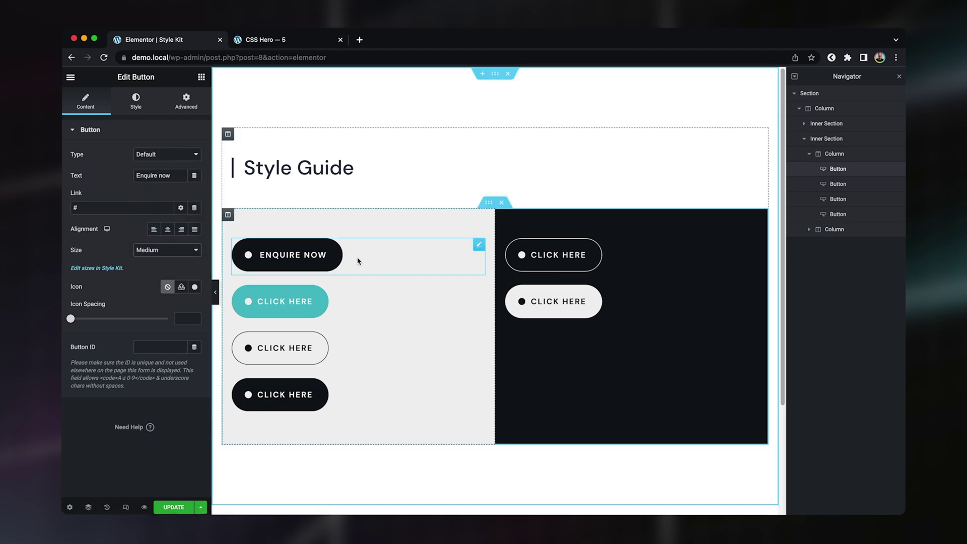